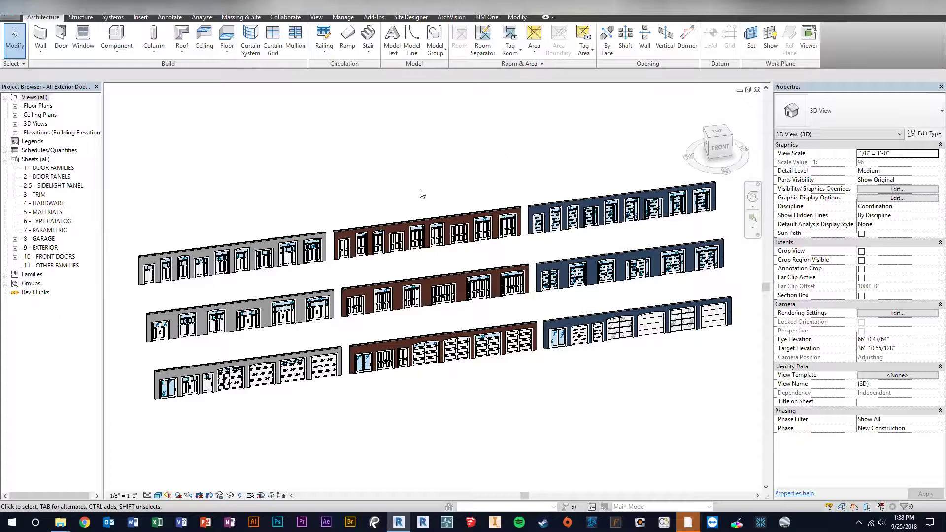
Load Exterior Door - Craftsman - Swing.rfa from Exterior Doors 2017 > 01 Craftsman
{"action": "scroll", "coordinate": [454, 281], "scroll_direction": "up", "scroll_amount": 3}
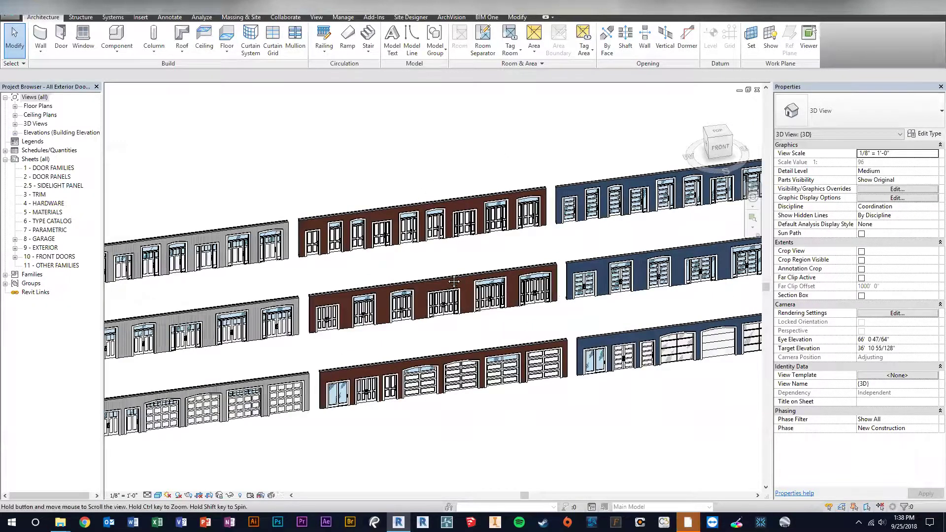
{"action": "middle_click_drag", "start_coordinate": [454, 282], "coordinate": [418, 250]}
{"action": "scroll", "coordinate": [418, 231], "scroll_direction": "up", "scroll_amount": 2}
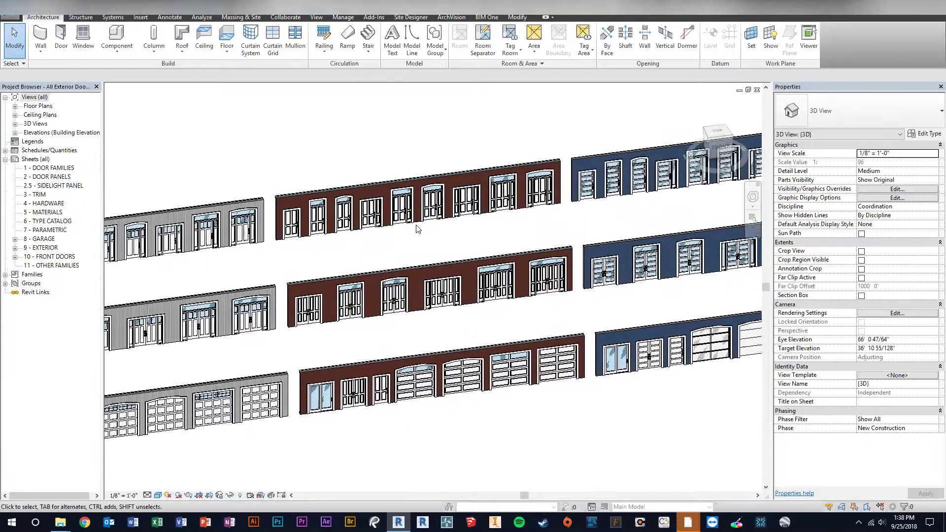
{"action": "scroll", "coordinate": [417, 228], "scroll_direction": "up", "scroll_amount": 1}
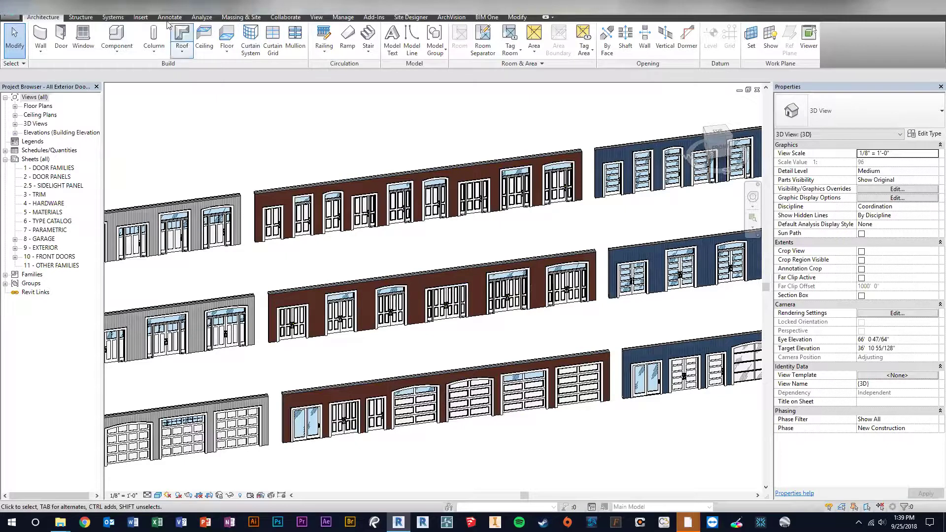
{"action": "left_click", "coordinate": [141, 17]}
{"action": "left_click", "coordinate": [316, 46]}
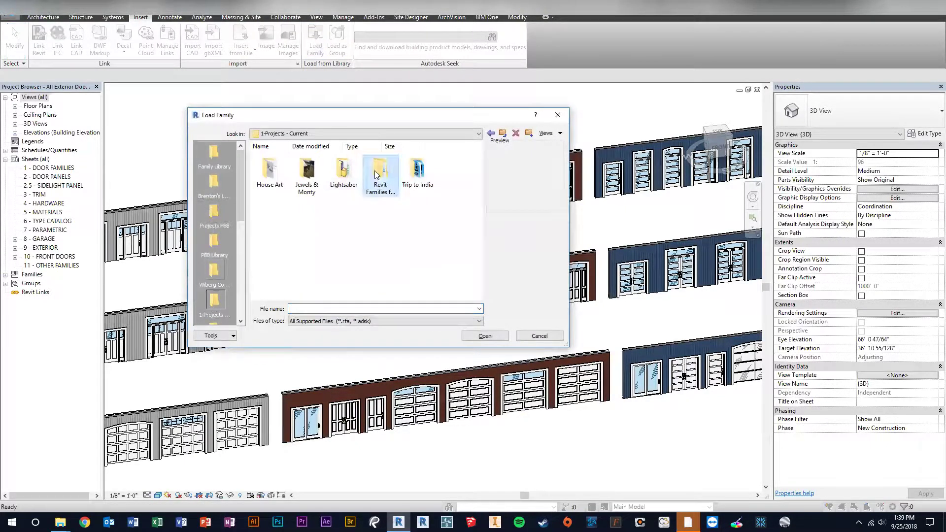
{"action": "double_click", "coordinate": [381, 172]}
{"action": "double_click", "coordinate": [306, 173]}
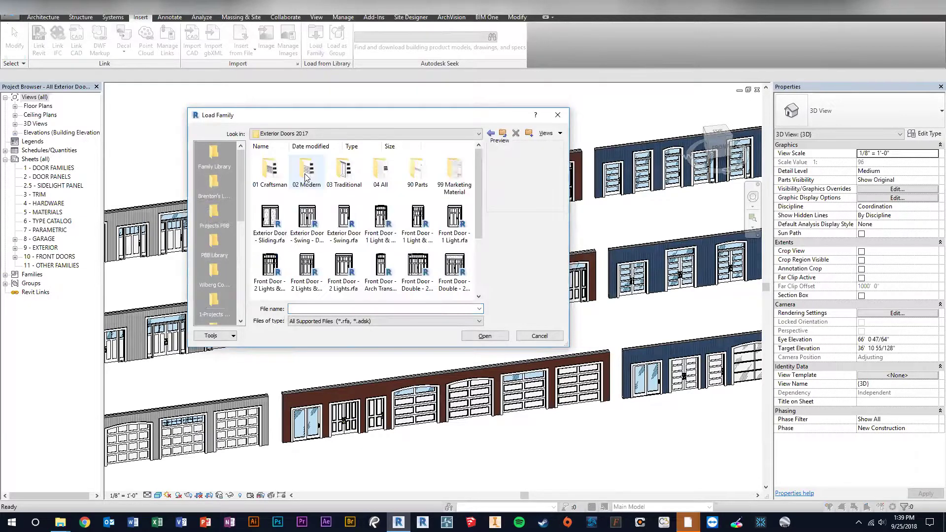
{"action": "double_click", "coordinate": [270, 170]}
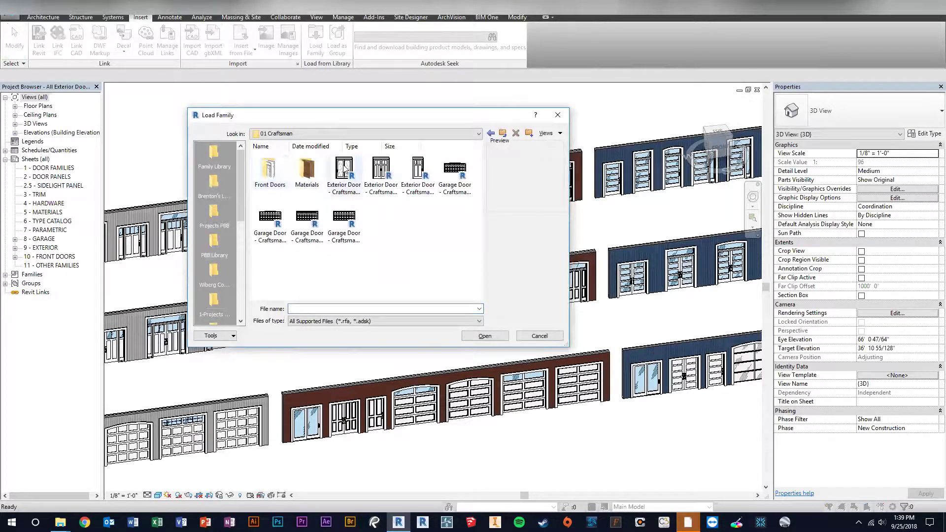
{"action": "left_click", "coordinate": [426, 173]}
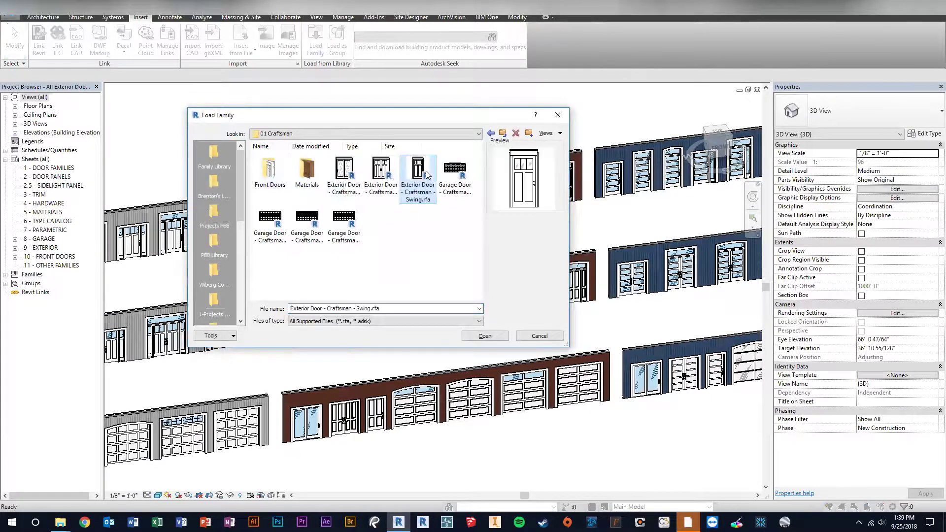
{"action": "left_click", "coordinate": [485, 336]}
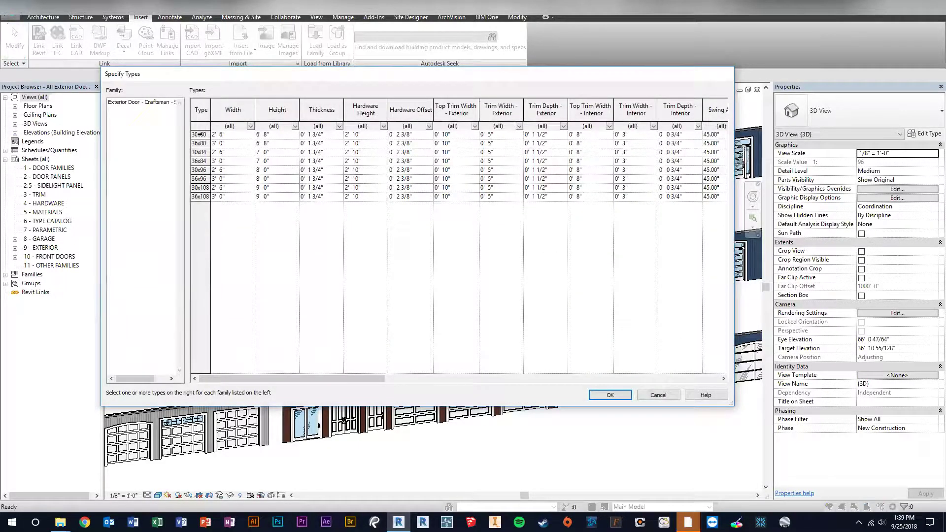
Choose the 30x80 door size type in Specify Types and finish loading
{"action": "left_click_drag", "start_coordinate": [200, 134], "coordinate": [200, 197]}
{"action": "left_click", "coordinate": [200, 197]}
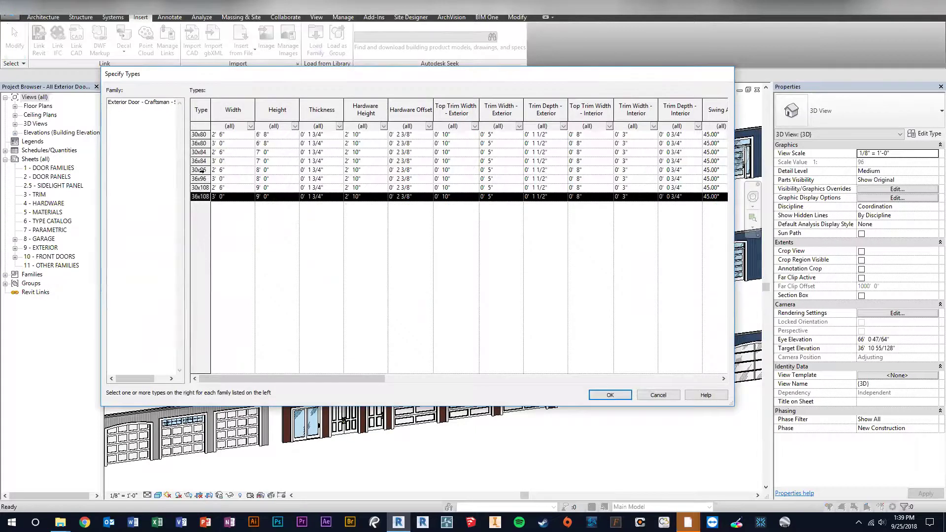
{"action": "left_click_drag", "start_coordinate": [200, 134], "coordinate": [200, 152]}
{"action": "left_click", "coordinate": [200, 134]}
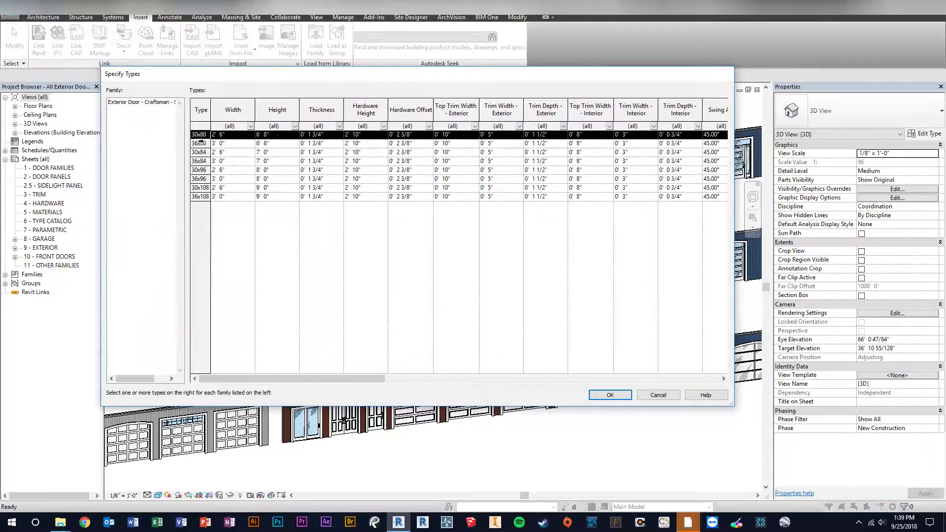
{"action": "left_click", "coordinate": [200, 143]}
{"action": "left_click", "coordinate": [195, 134], "text": "ctrl"}
{"action": "left_click", "coordinate": [610, 395]}
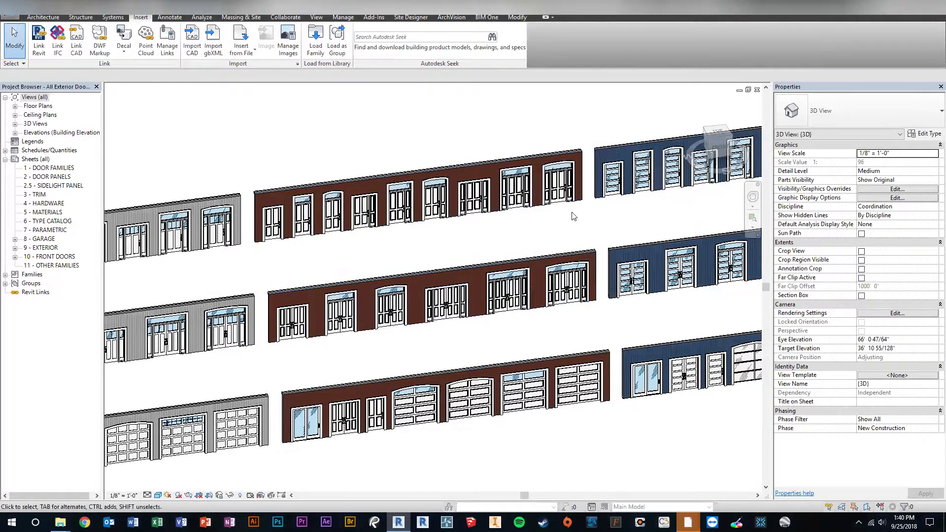
Zoom and pan the 3D view to bring the garage-door wall into view
{"action": "scroll", "coordinate": [500, 453], "scroll_direction": "up", "scroll_amount": 2}
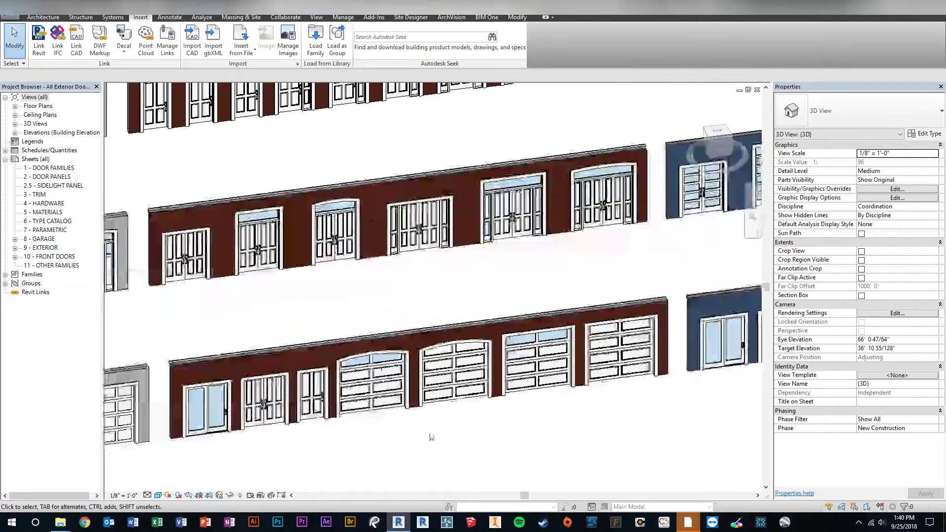
{"action": "scroll", "coordinate": [454, 332], "scroll_direction": "up", "scroll_amount": 2}
{"action": "middle_click_drag", "start_coordinate": [450, 323], "coordinate": [442, 279]}
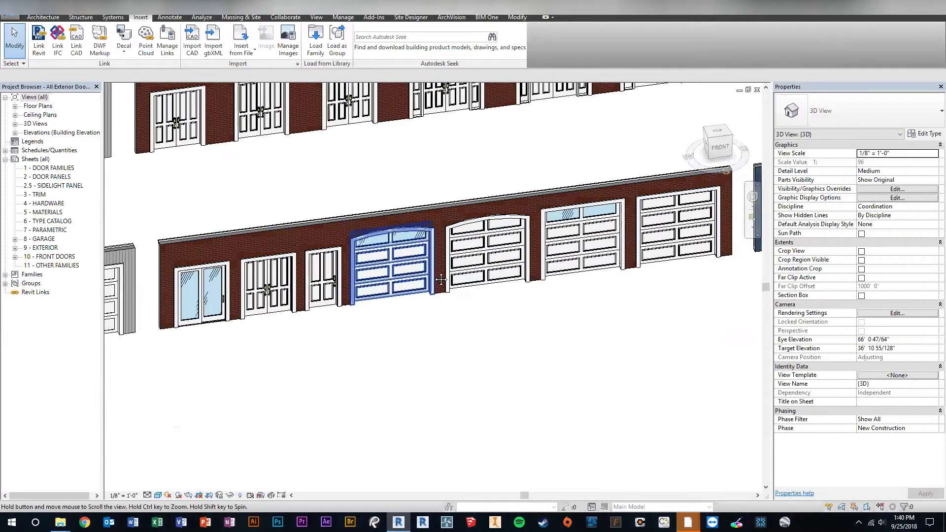
{"action": "scroll", "coordinate": [441, 279], "scroll_direction": "down", "scroll_amount": 5}
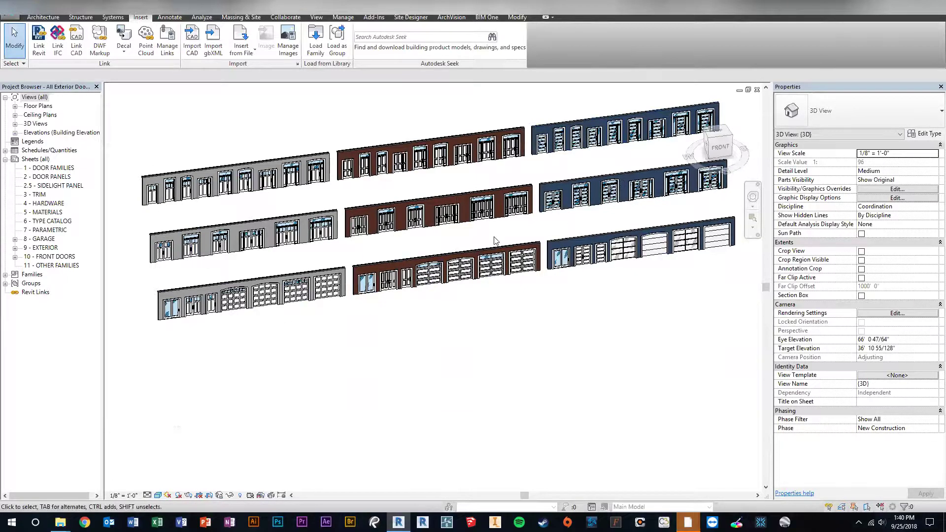
{"action": "middle_click_drag", "start_coordinate": [197, 246], "coordinate": [278, 241]}
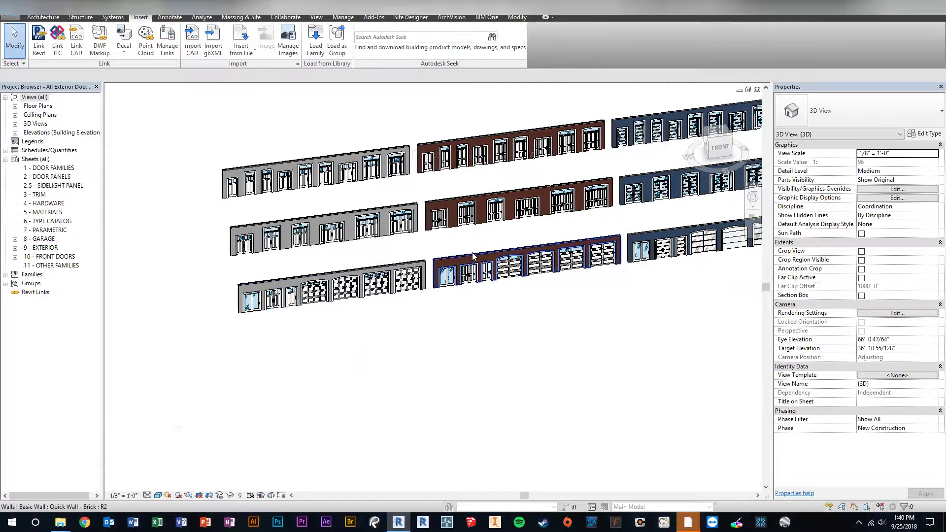
{"action": "middle_click_drag", "start_coordinate": [472, 253], "coordinate": [500, 247]}
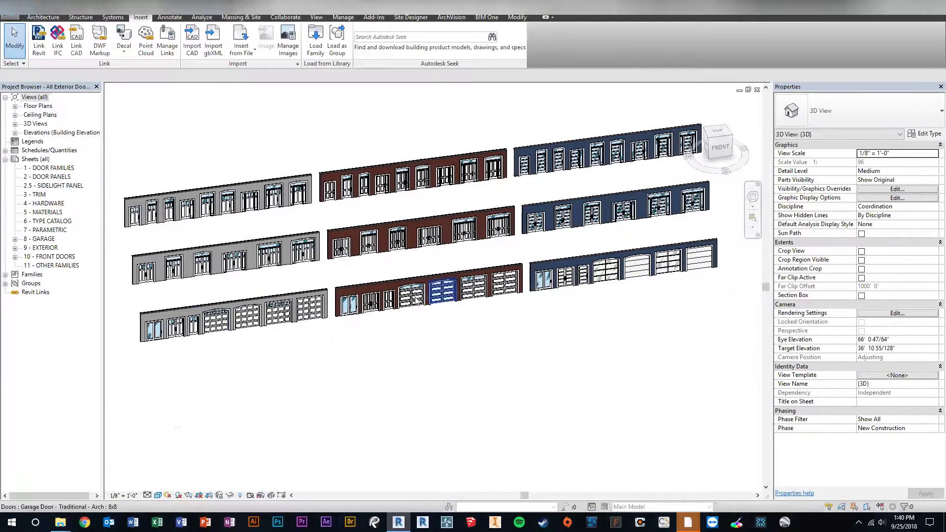
{"action": "scroll", "coordinate": [189, 314], "scroll_direction": "up", "scroll_amount": 3}
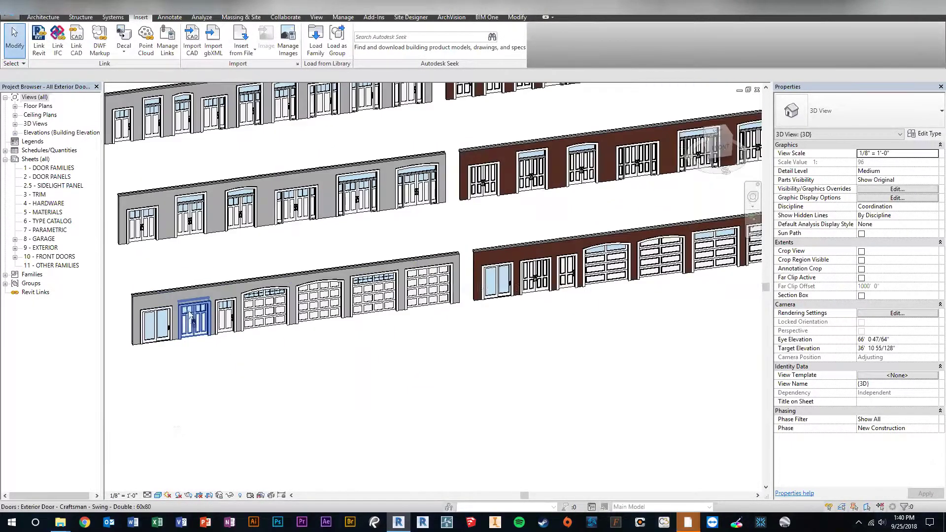
{"action": "scroll", "coordinate": [190, 314], "scroll_direction": "up", "scroll_amount": 2}
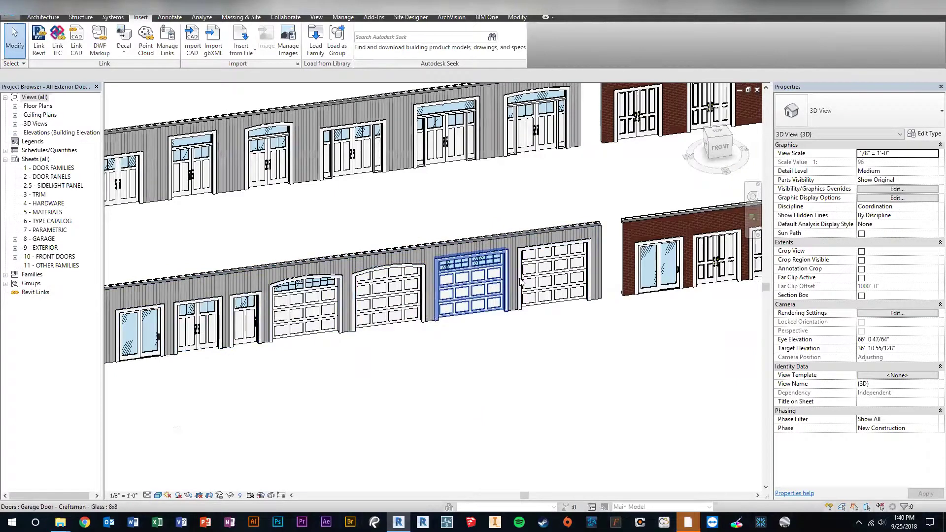
{"action": "scroll", "coordinate": [453, 286], "scroll_direction": "down", "scroll_amount": 3}
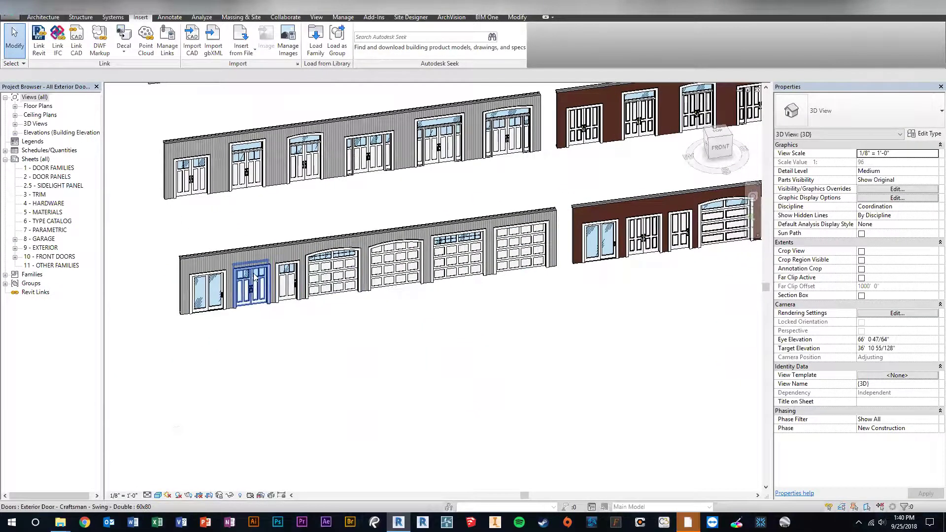
{"action": "scroll", "coordinate": [261, 257], "scroll_direction": "up", "scroll_amount": 4}
{"action": "scroll", "coordinate": [183, 311], "scroll_direction": "down", "scroll_amount": 5}
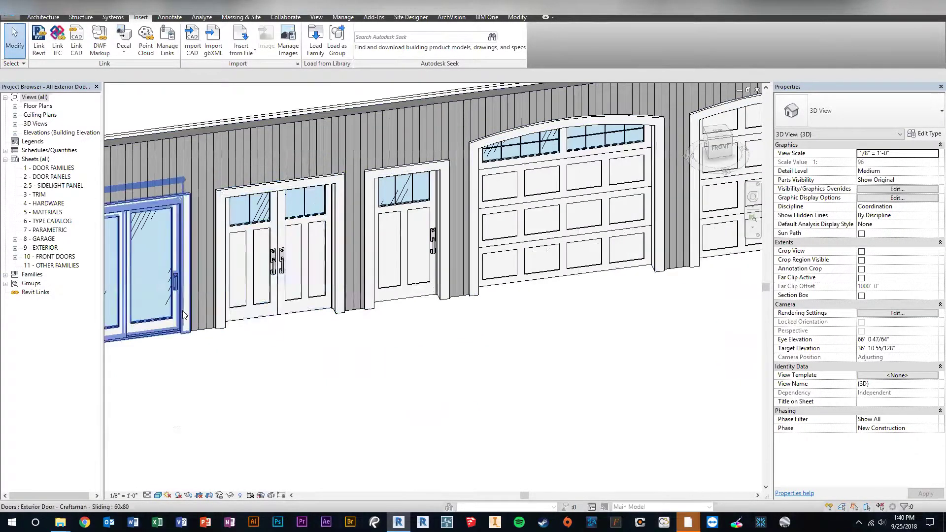
Select the Garage Door - Traditional - Arch 8x8 on the brick wall to show its properties
{"action": "scroll", "coordinate": [397, 266], "scroll_direction": "up", "scroll_amount": 6}
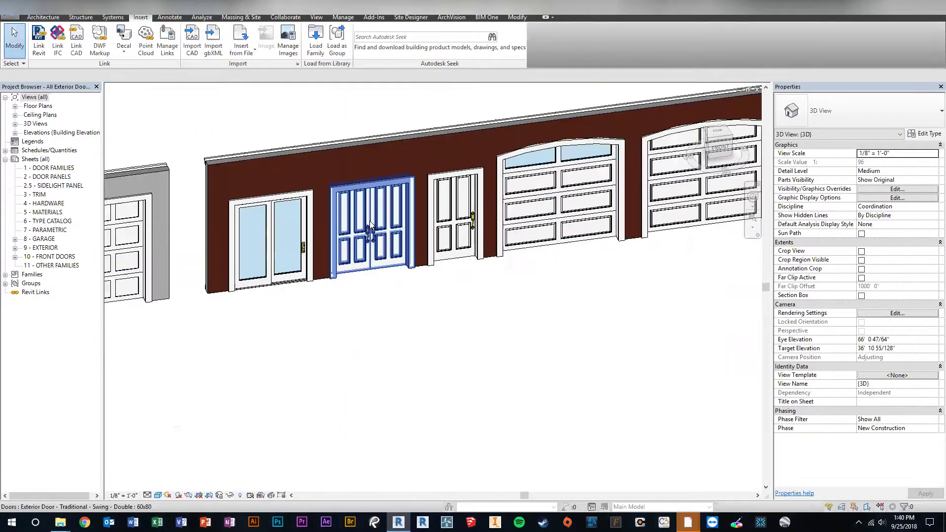
{"action": "scroll", "coordinate": [373, 244], "scroll_direction": "down", "scroll_amount": 10}
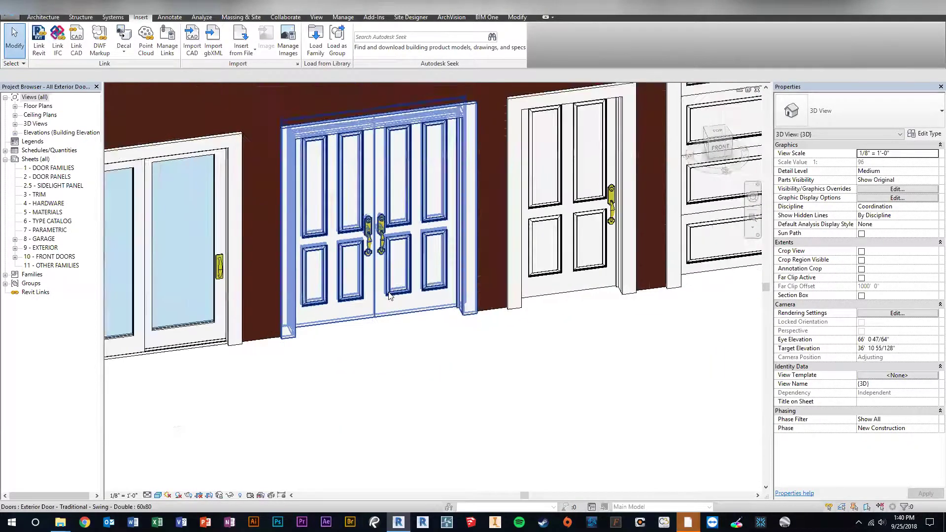
{"action": "scroll", "coordinate": [474, 272], "scroll_direction": "up", "scroll_amount": 8}
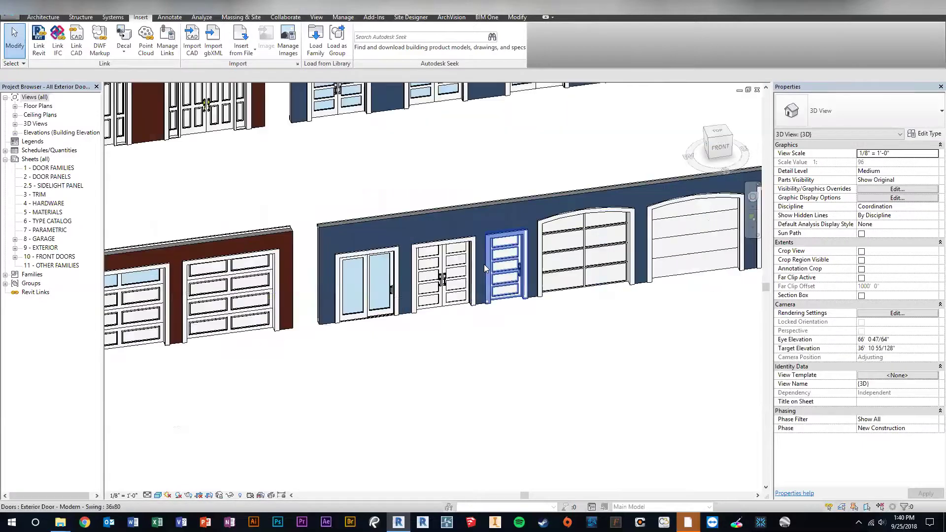
{"action": "scroll", "coordinate": [622, 272], "scroll_direction": "down", "scroll_amount": 3}
{"action": "scroll", "coordinate": [622, 272], "scroll_direction": "down", "scroll_amount": 3}
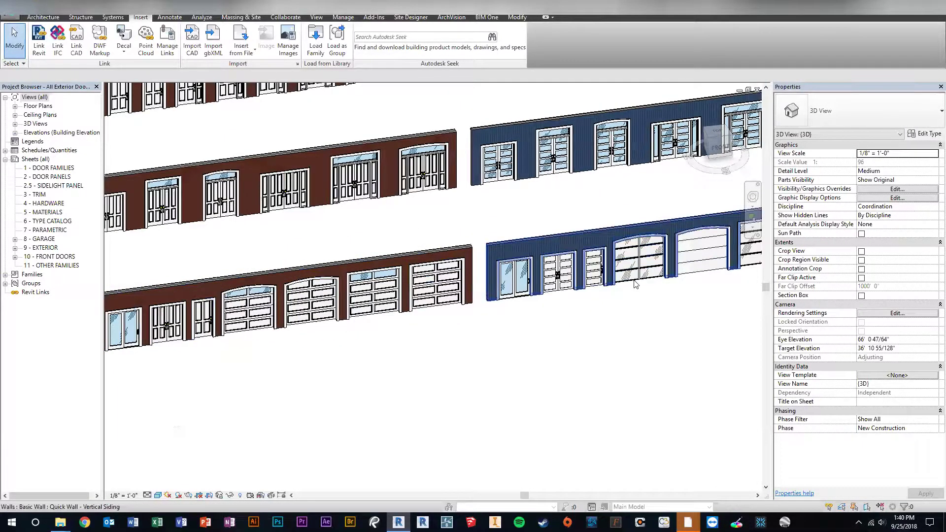
{"action": "scroll", "coordinate": [436, 263], "scroll_direction": "down", "scroll_amount": 4}
{"action": "scroll", "coordinate": [414, 298], "scroll_direction": "down", "scroll_amount": 4}
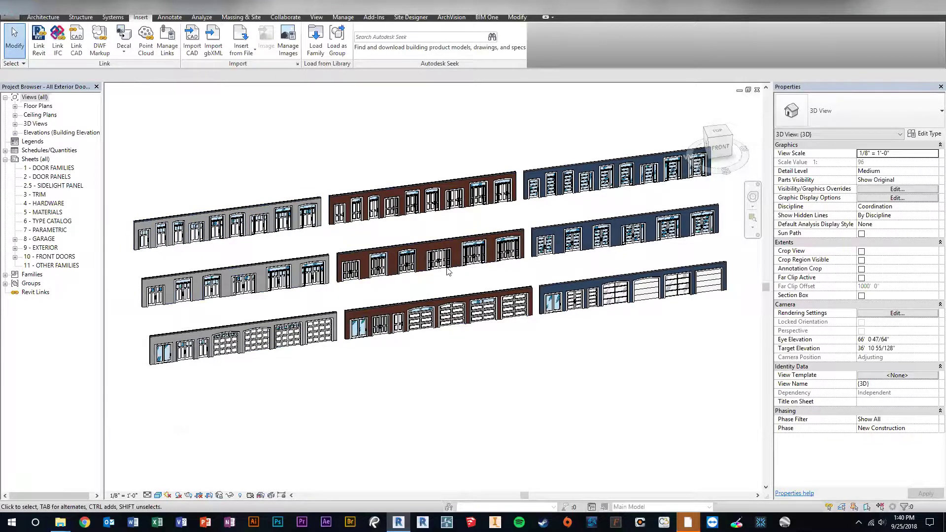
{"action": "scroll", "coordinate": [446, 305], "scroll_direction": "up", "scroll_amount": 2}
{"action": "scroll", "coordinate": [445, 305], "scroll_direction": "up", "scroll_amount": 3}
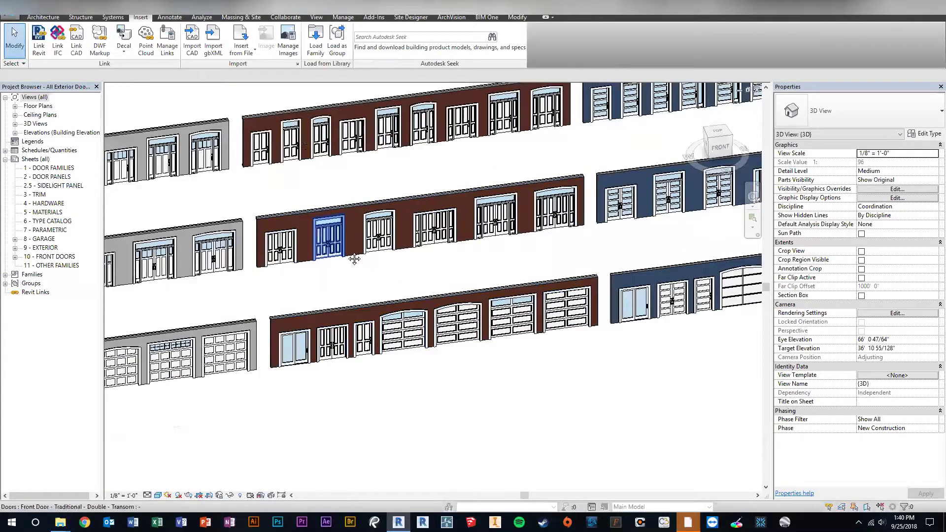
{"action": "middle_click_drag", "start_coordinate": [546, 330], "coordinate": [437, 276]}
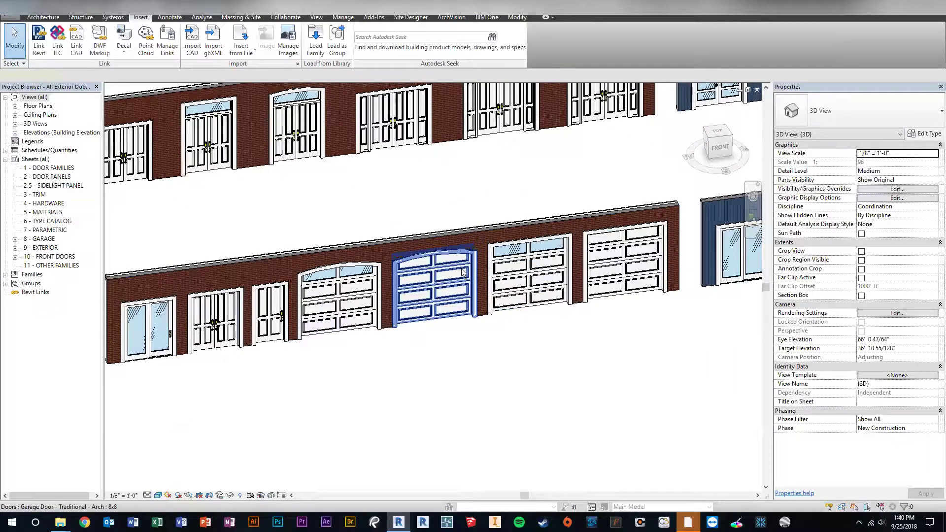
{"action": "left_click", "coordinate": [463, 272]}
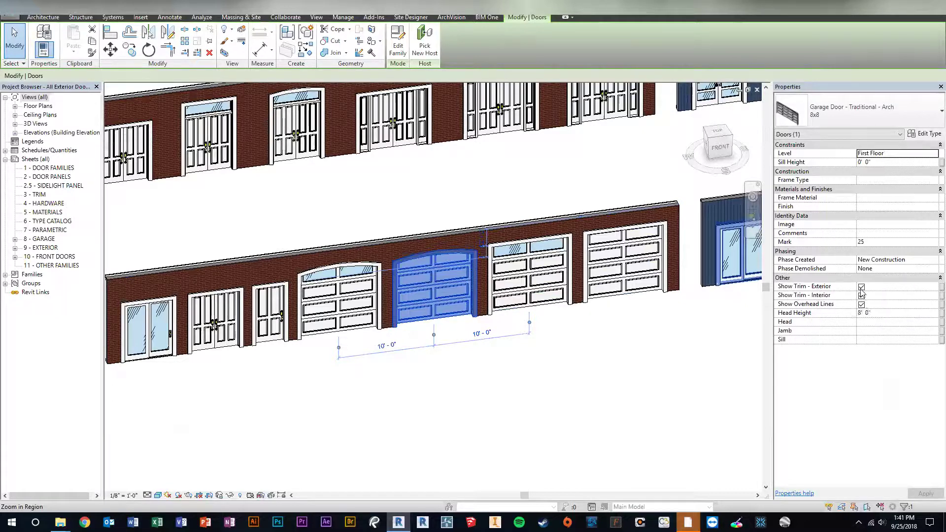
Open the 1 First Floor plan view
{"action": "left_click", "coordinate": [446, 364]}
{"action": "left_click", "coordinate": [365, 311]}
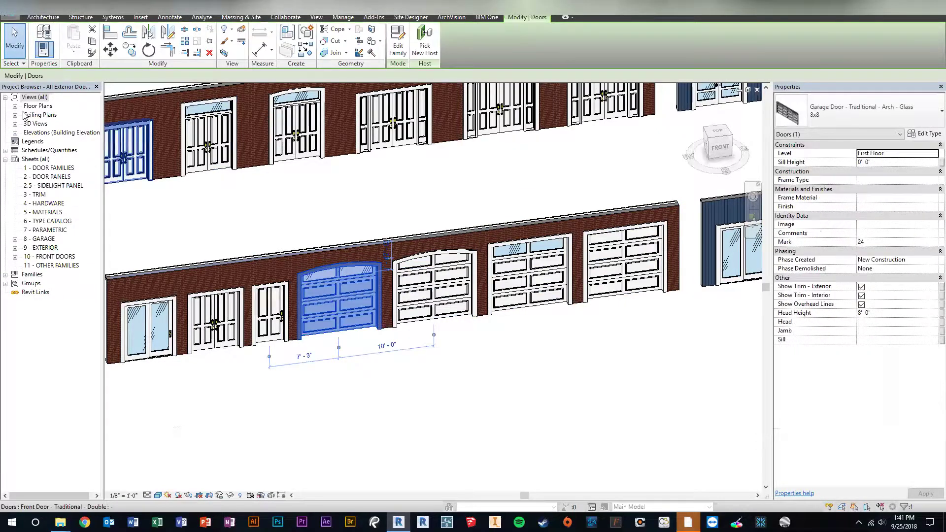
{"action": "left_click", "coordinate": [15, 107]}
{"action": "double_click", "coordinate": [46, 116]}
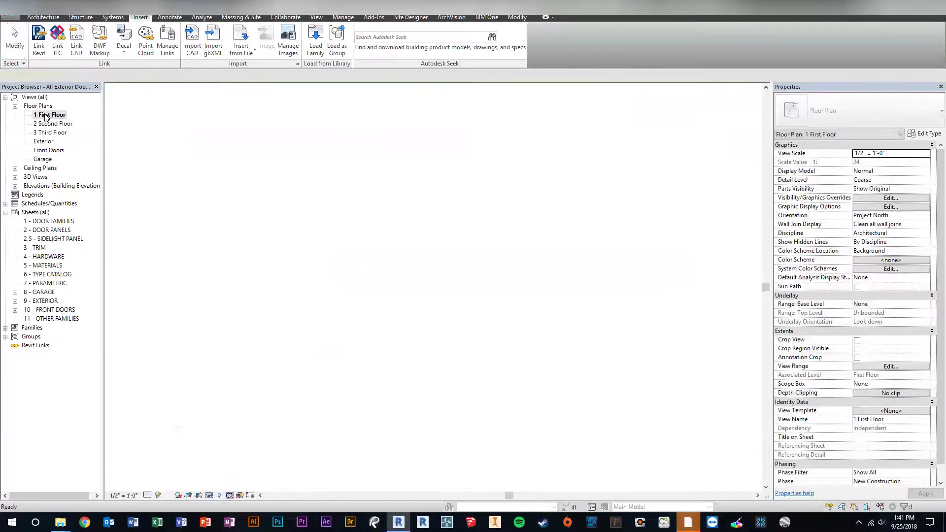
{"action": "scroll", "coordinate": [524, 289], "scroll_direction": "up", "scroll_amount": 4}
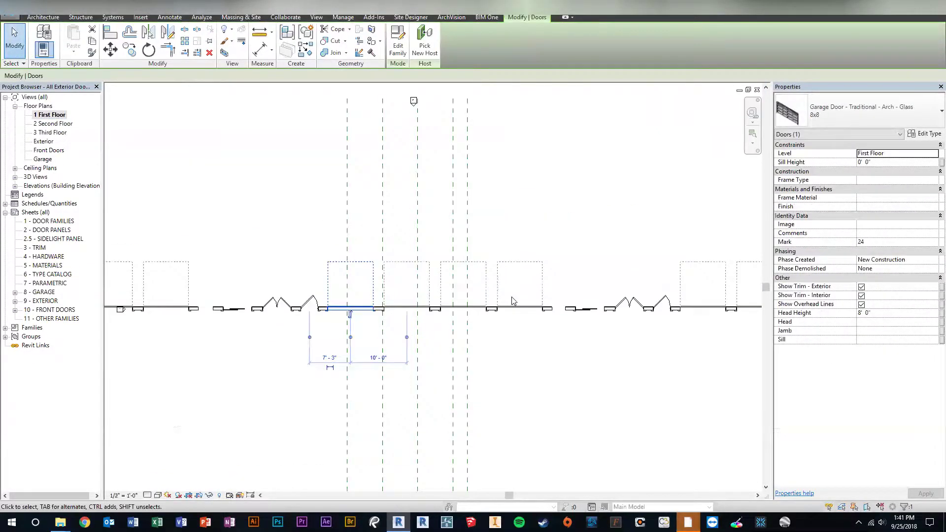
Turn off Show Overhead Lines for the fourth garage door and open its type properties
{"action": "left_click", "coordinate": [484, 296]}
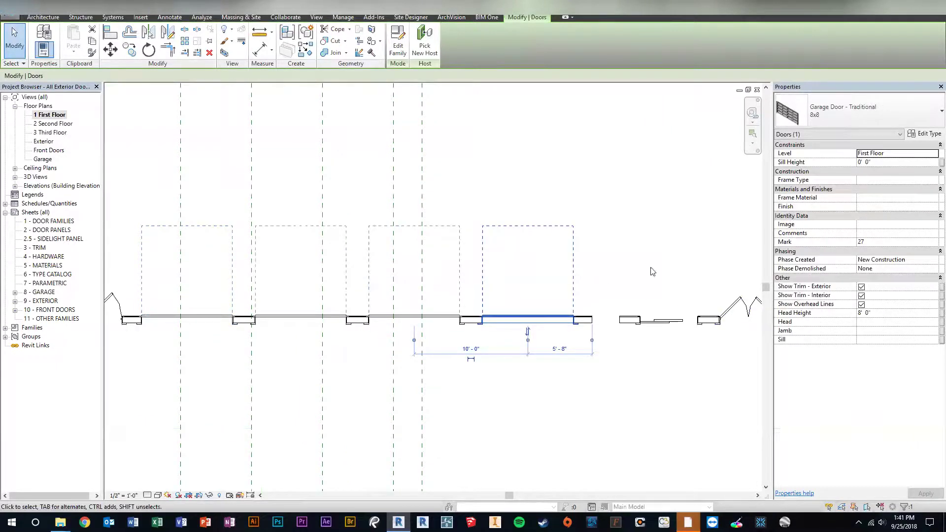
{"action": "left_click", "coordinate": [861, 304]}
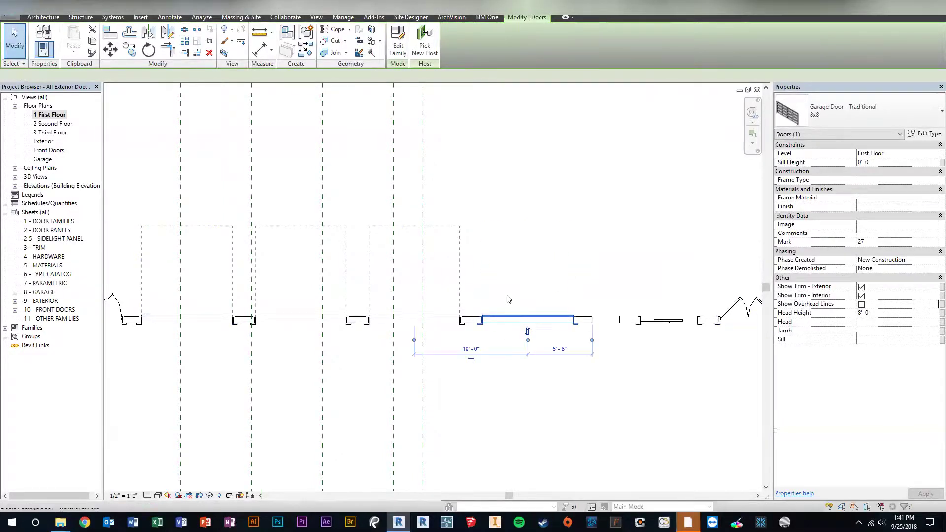
{"action": "left_click", "coordinate": [571, 338]}
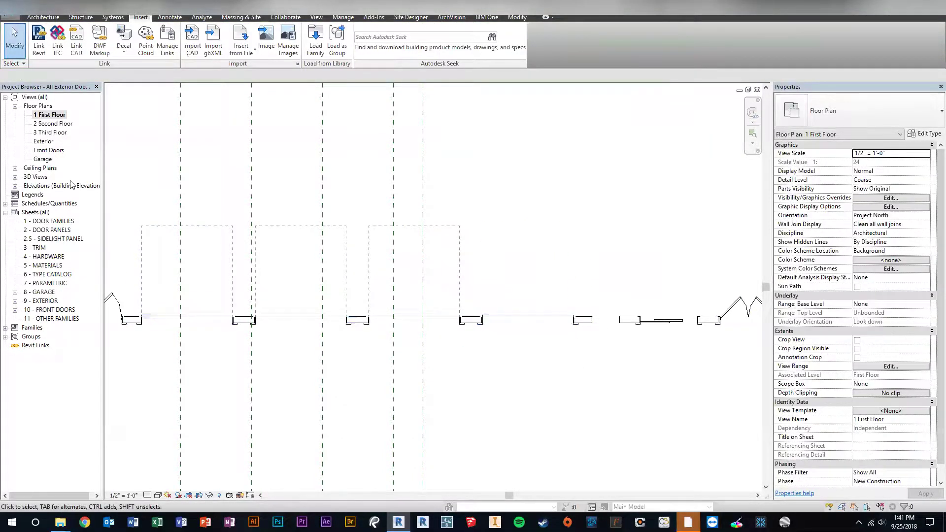
{"action": "left_click", "coordinate": [556, 320]}
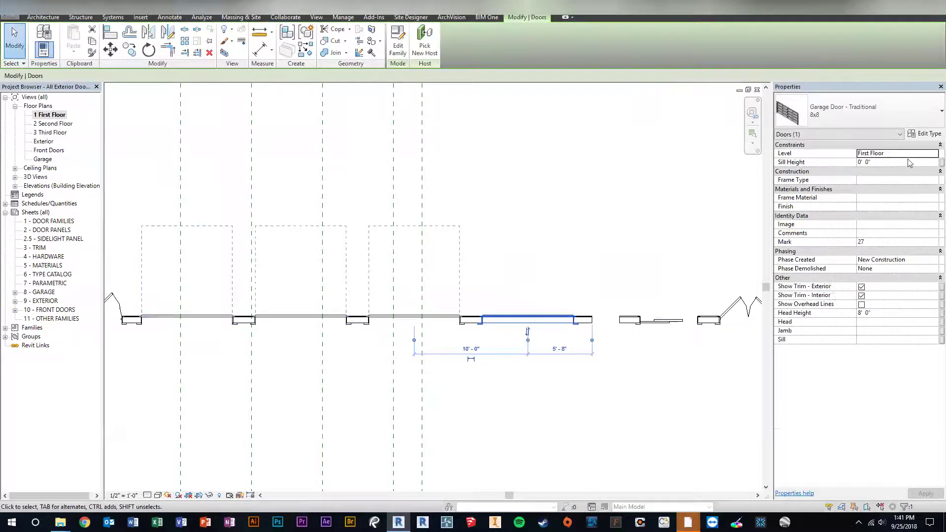
{"action": "left_click", "coordinate": [927, 133]}
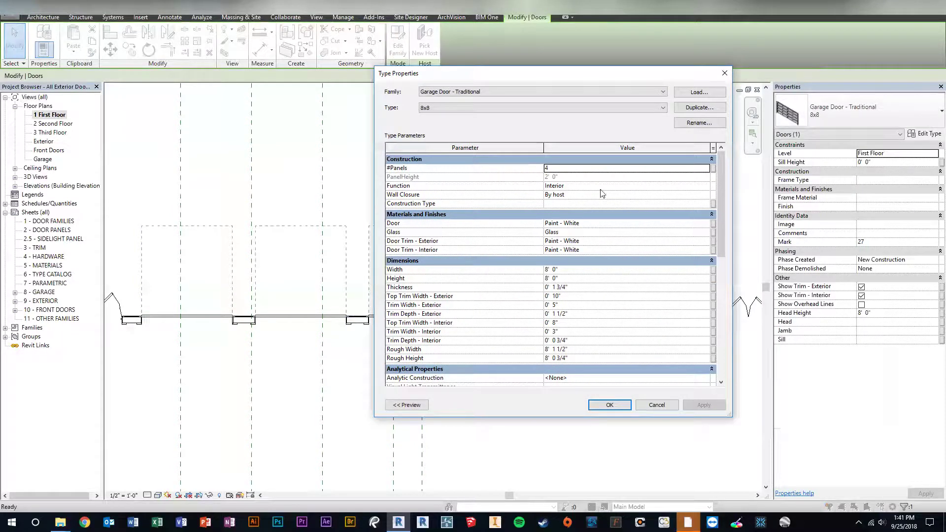
Collapse the Construction, Analytical Properties, Identity Data and IFC Parameters groups
{"action": "left_click", "coordinate": [711, 159]}
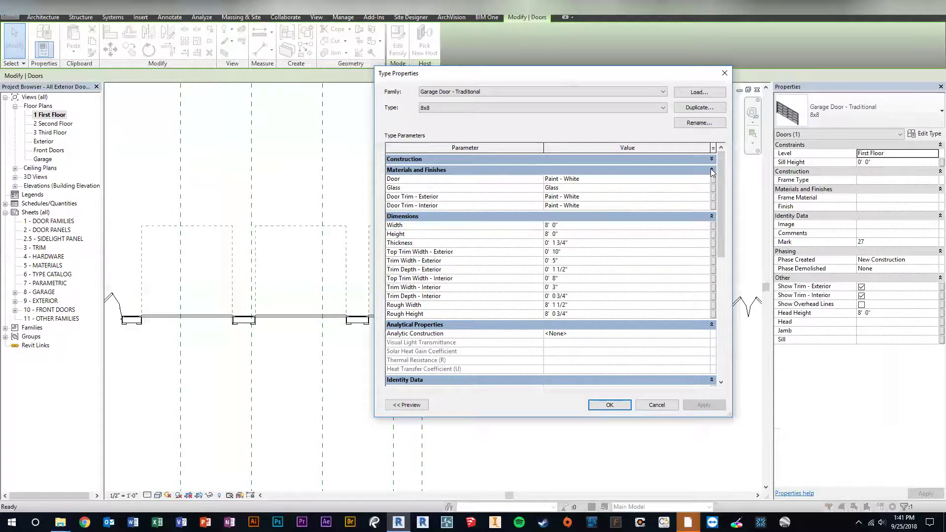
{"action": "left_click", "coordinate": [712, 324]}
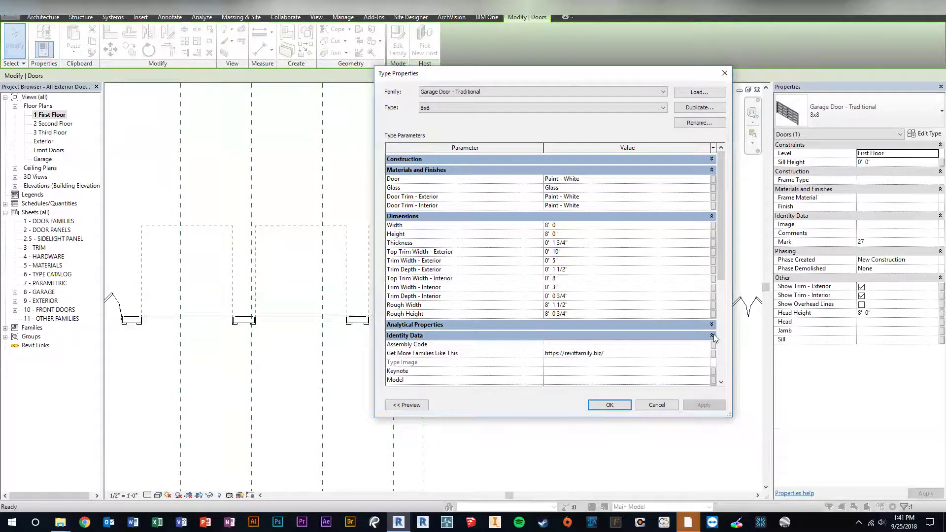
{"action": "left_click", "coordinate": [712, 336]}
{"action": "left_click", "coordinate": [712, 346]}
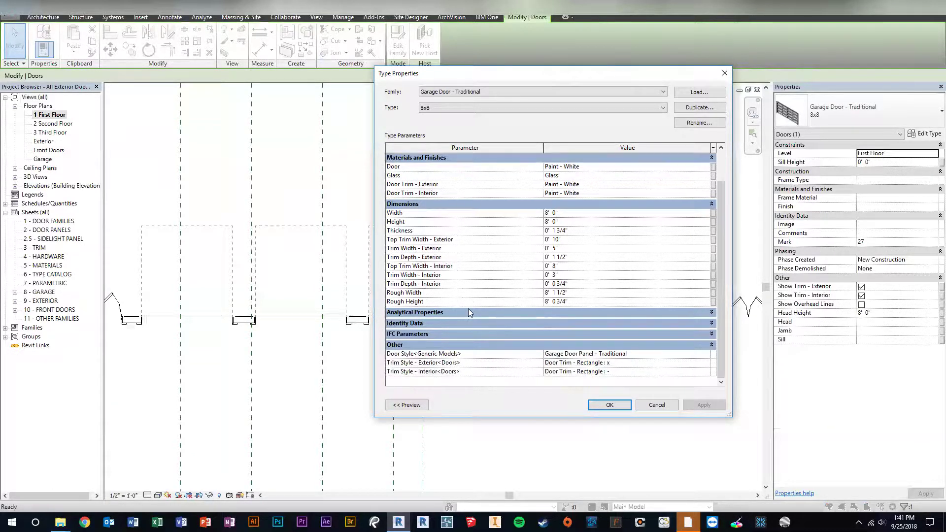
{"action": "scroll", "coordinate": [468, 309], "scroll_direction": "down", "scroll_amount": 1}
{"action": "scroll", "coordinate": [475, 275], "scroll_direction": "up", "scroll_amount": 1}
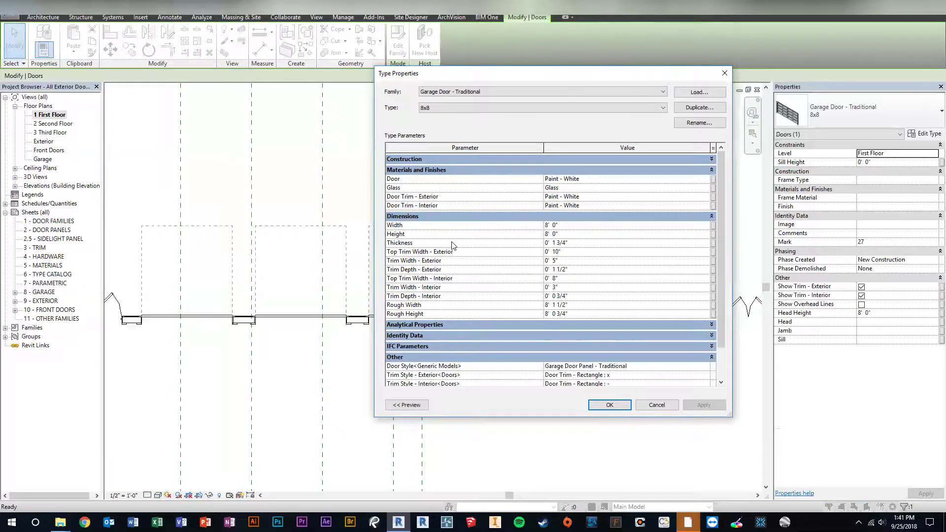
{"action": "scroll", "coordinate": [453, 245], "scroll_direction": "down", "scroll_amount": 1}
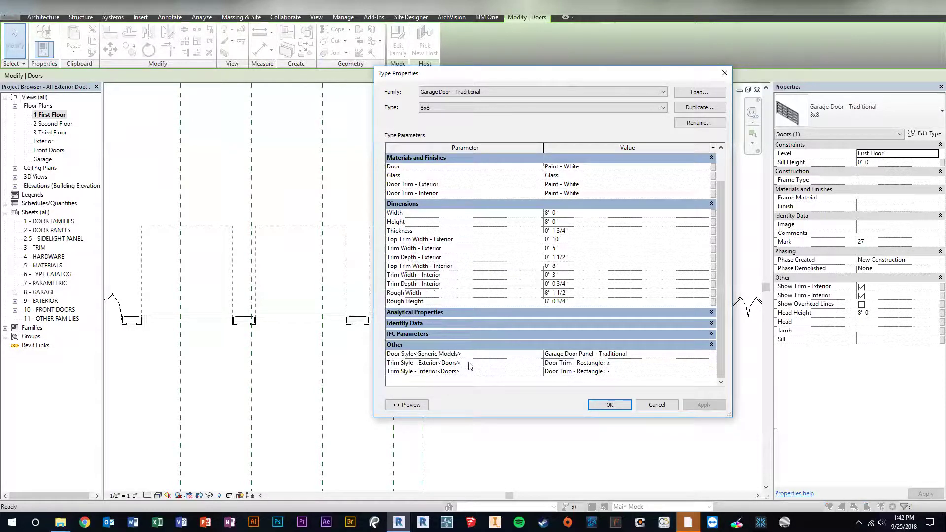
Check the Door Style list, keeping Garage Door Panel - Traditional
{"action": "left_click", "coordinate": [708, 355]}
{"action": "left_click", "coordinate": [707, 355]}
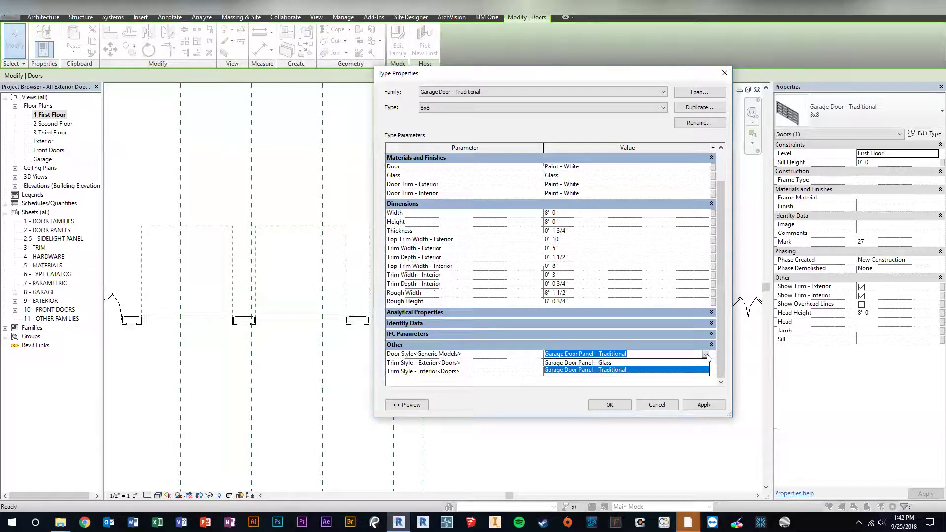
{"action": "left_click", "coordinate": [707, 354]}
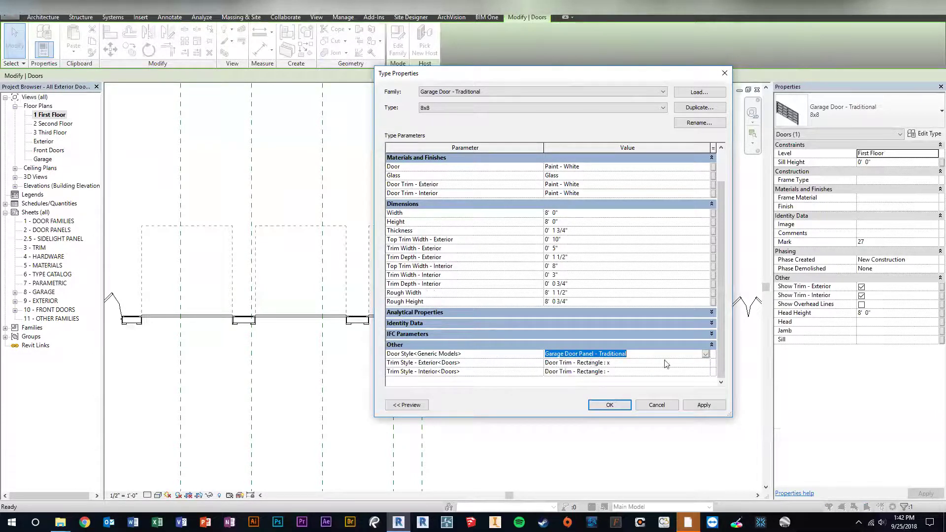
{"action": "left_click", "coordinate": [706, 355]}
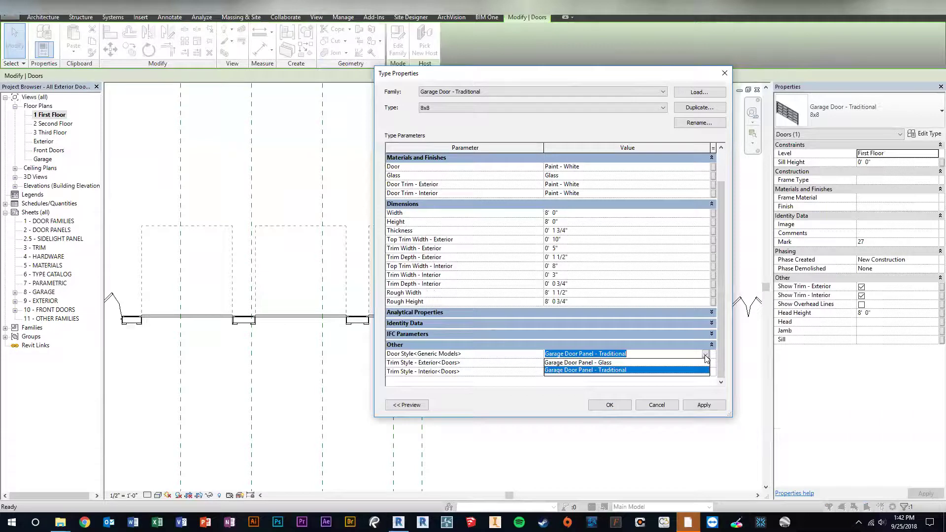
{"action": "left_click", "coordinate": [511, 362]}
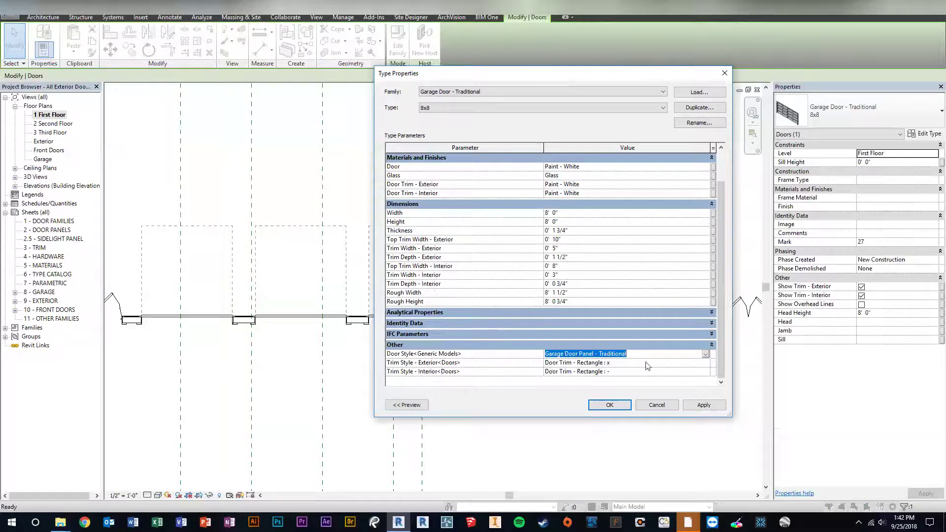
{"action": "left_click", "coordinate": [707, 363]}
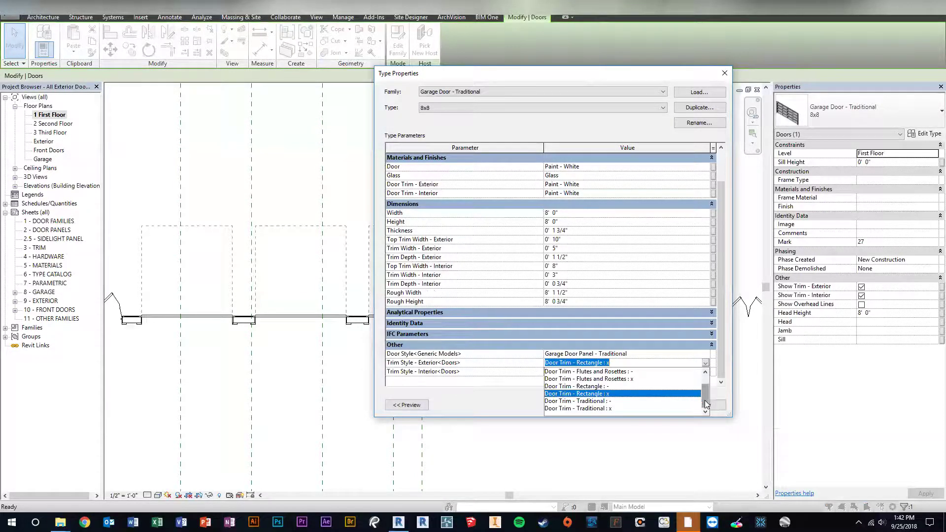
Set exterior trim to Door Trim - Colonial : x and interior trim to Flutes and Rosettes, then confirm
{"action": "left_click_drag", "start_coordinate": [706, 404], "coordinate": [708, 376]}
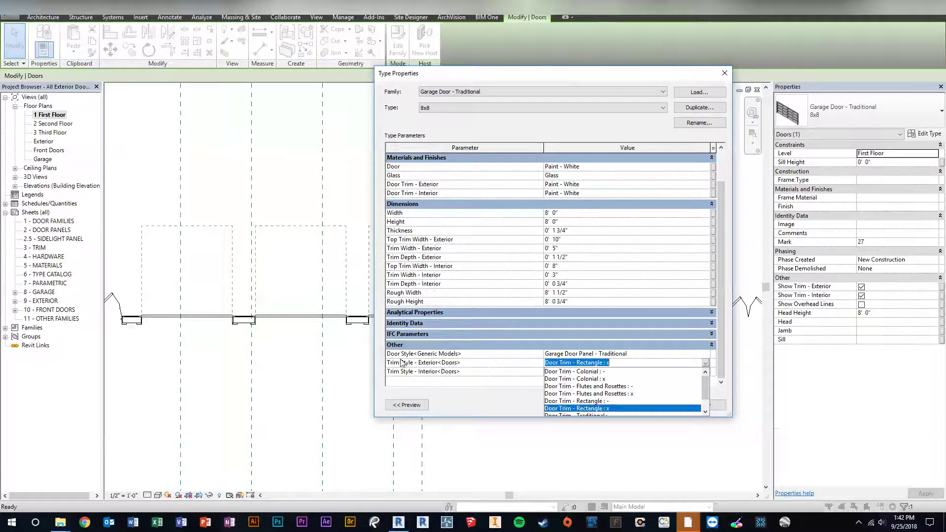
{"action": "left_click", "coordinate": [591, 380]}
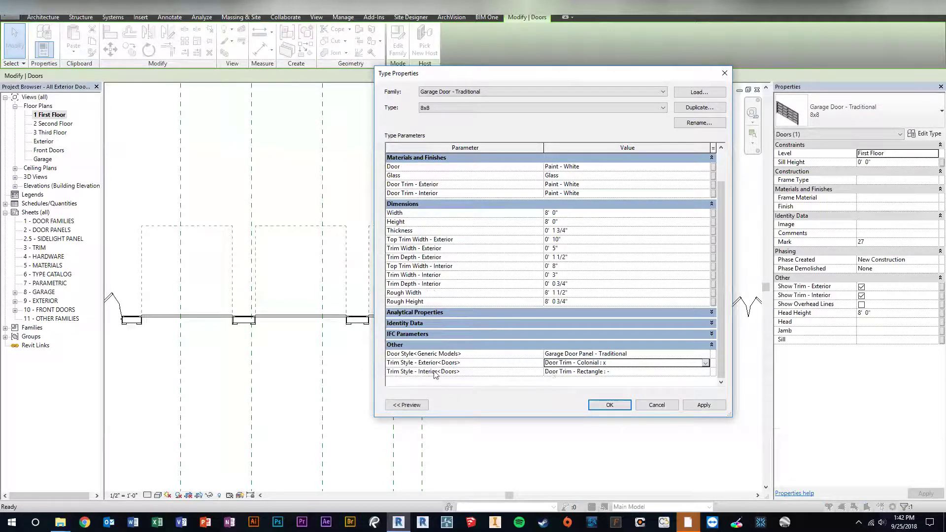
{"action": "left_click", "coordinate": [708, 372]}
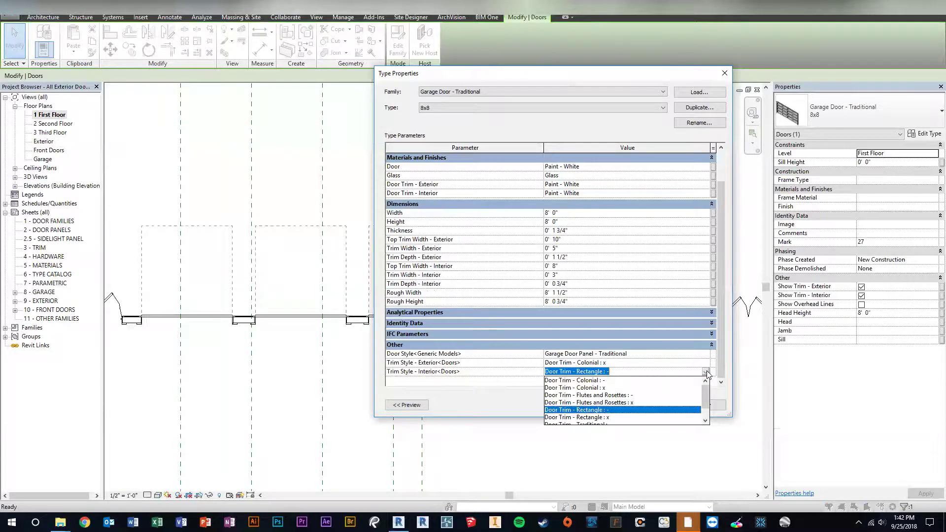
{"action": "left_click", "coordinate": [614, 395]}
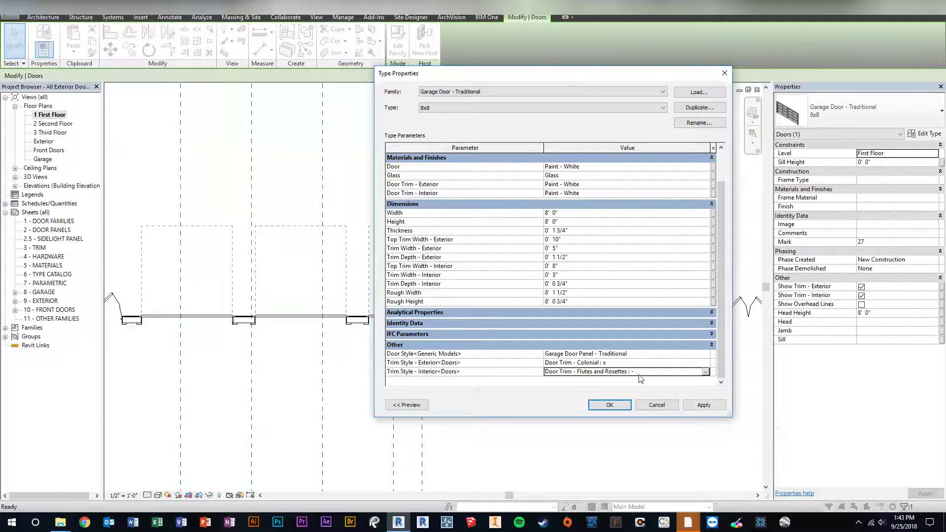
{"action": "left_click", "coordinate": [614, 405]}
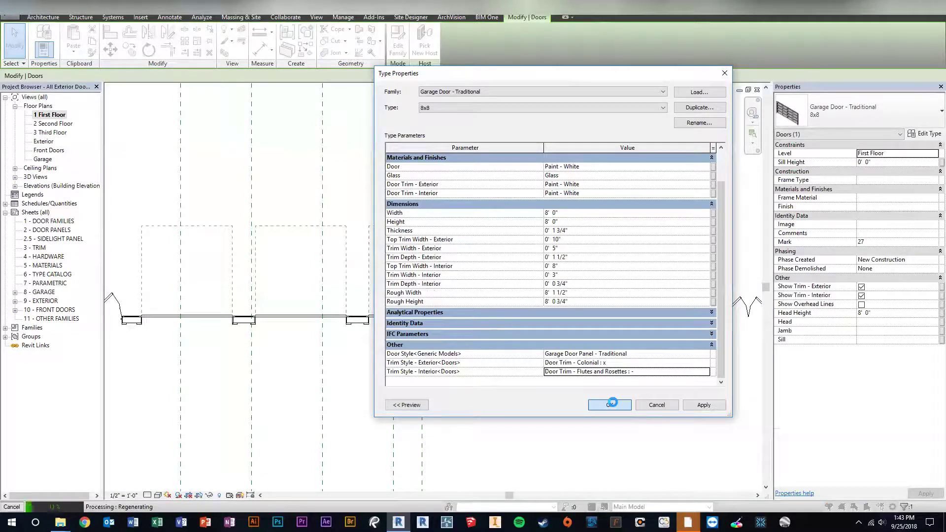
Select the restyled garage door in 3D and orbit around it to inspect the new trim
{"action": "left_click", "coordinate": [624, 405]}
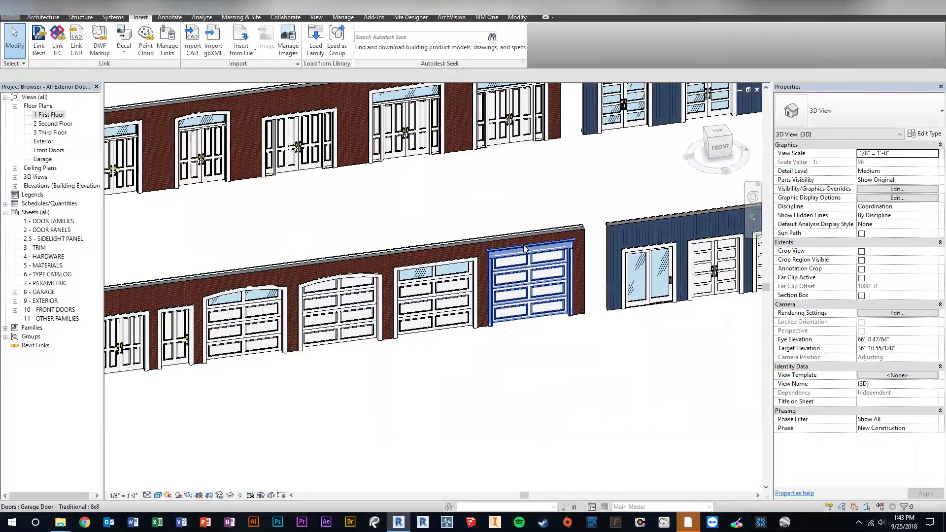
{"action": "scroll", "coordinate": [537, 301], "scroll_direction": "up", "scroll_amount": 2}
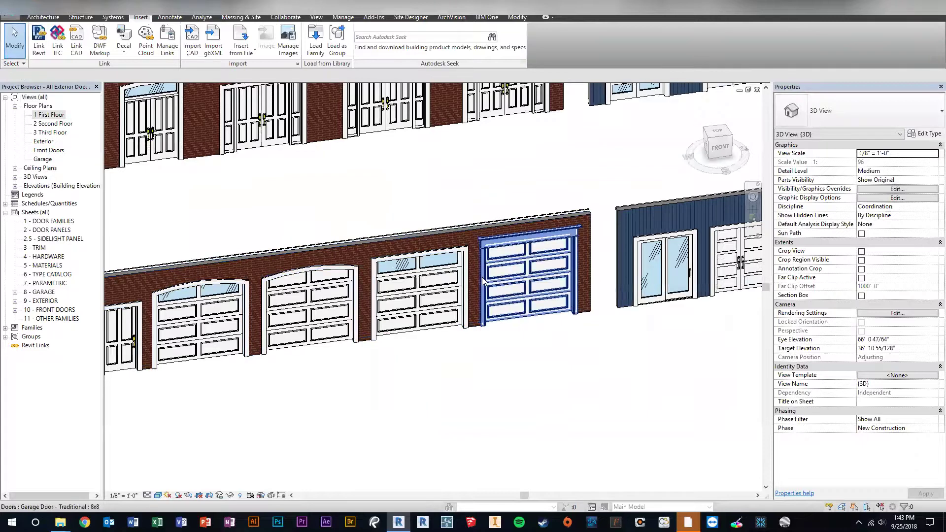
{"action": "left_click", "coordinate": [528, 276]}
{"action": "middle_click_drag", "start_coordinate": [542, 340], "coordinate": [611, 247], "text": "shift"}
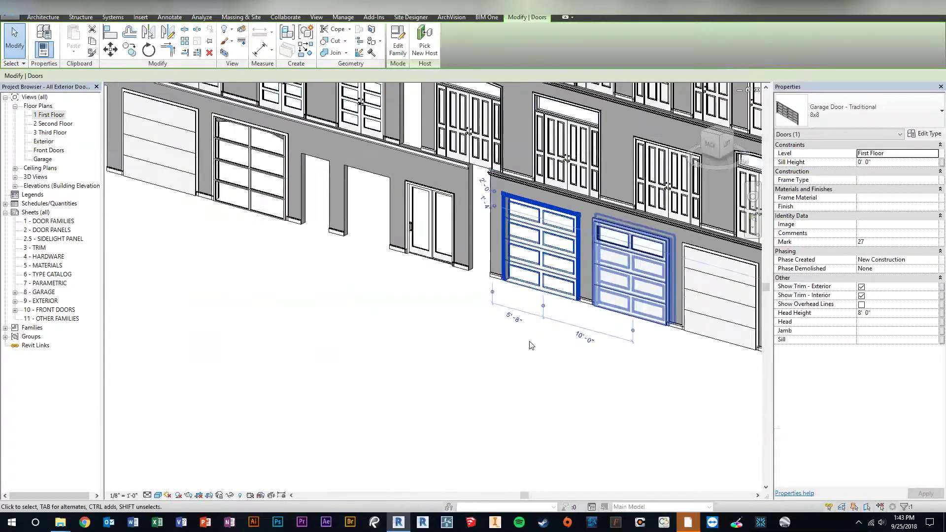
{"action": "key", "text": "Escape"}
{"action": "scroll", "coordinate": [521, 223], "scroll_direction": "up", "scroll_amount": 4}
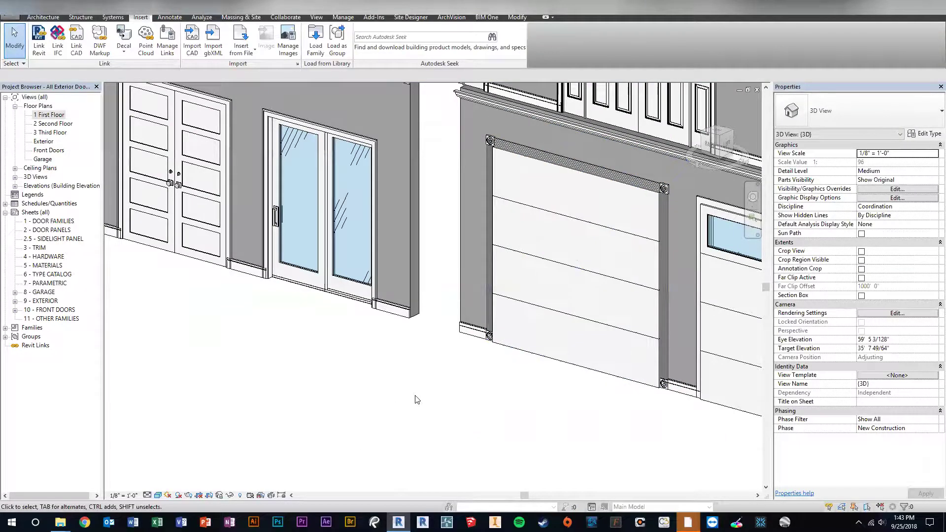
{"action": "scroll", "coordinate": [476, 383], "scroll_direction": "down", "scroll_amount": 6}
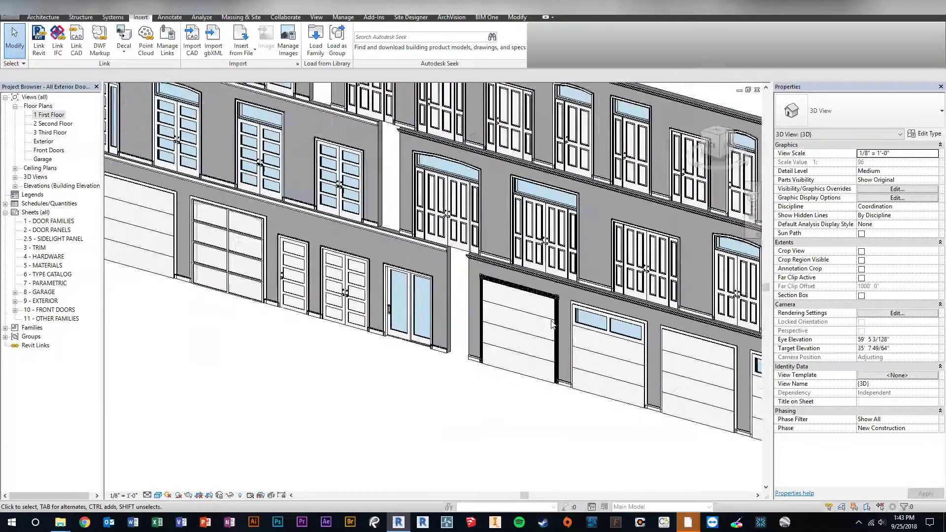
Orbit to face the door walls, select the sliding door, and expand Building Elevations
{"action": "middle_click_drag", "start_coordinate": [476, 383], "coordinate": [394, 307], "text": "shift"}
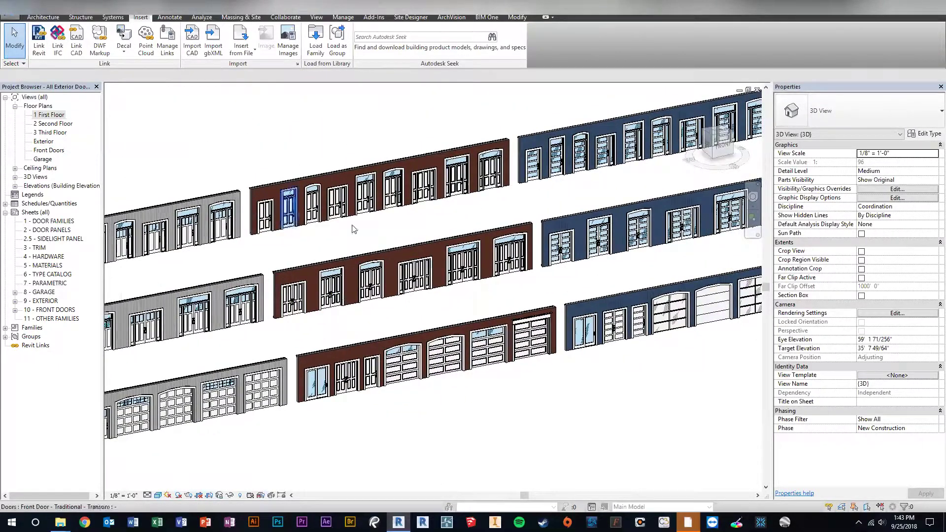
{"action": "scroll", "coordinate": [391, 395], "scroll_direction": "up", "scroll_amount": 3}
{"action": "scroll", "coordinate": [393, 397], "scroll_direction": "down", "scroll_amount": 4}
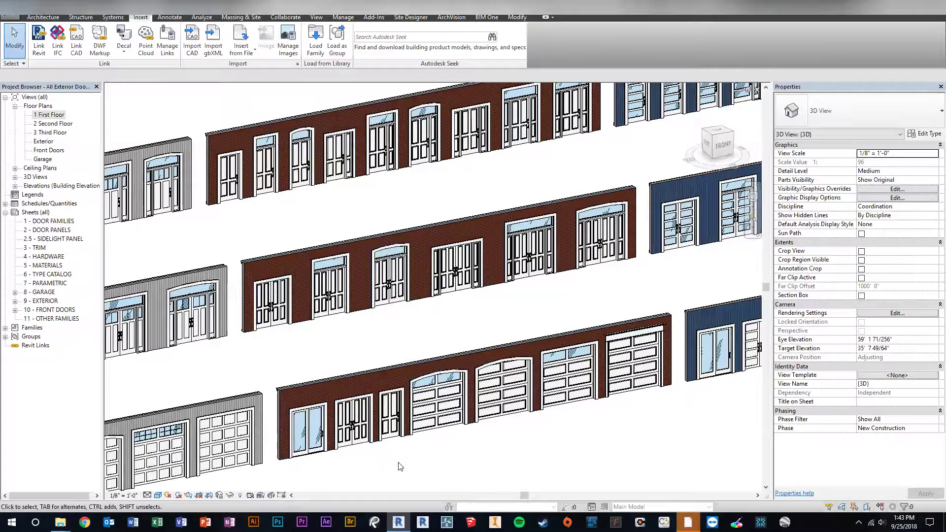
{"action": "scroll", "coordinate": [316, 414], "scroll_direction": "up", "scroll_amount": 4}
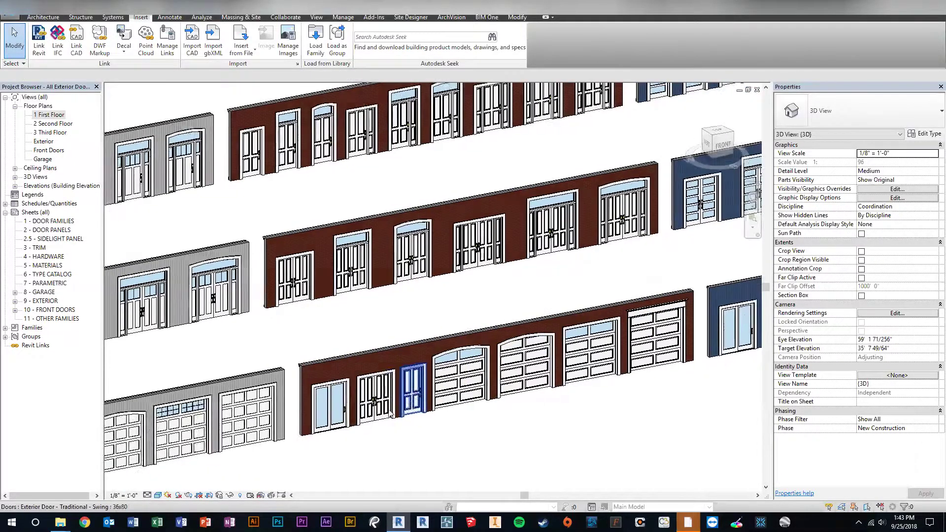
{"action": "left_click", "coordinate": [300, 408]}
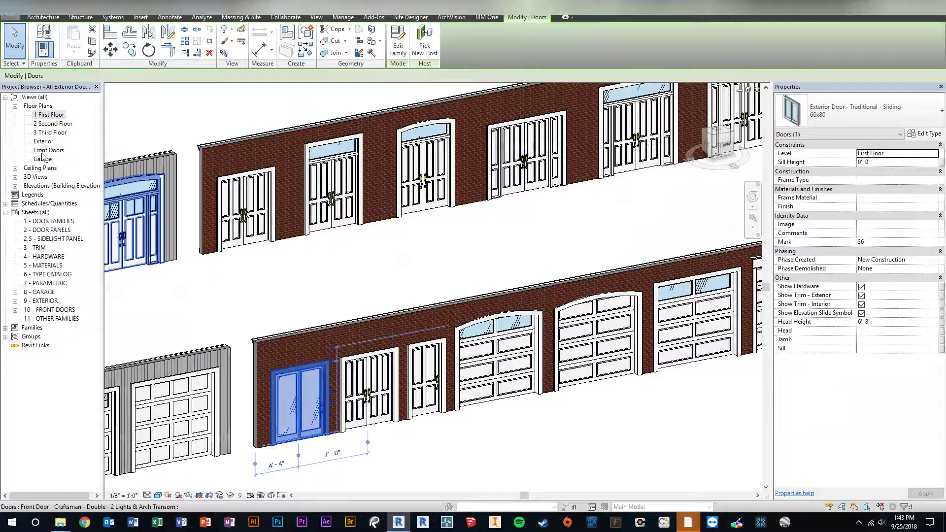
{"action": "left_click", "coordinate": [15, 186]}
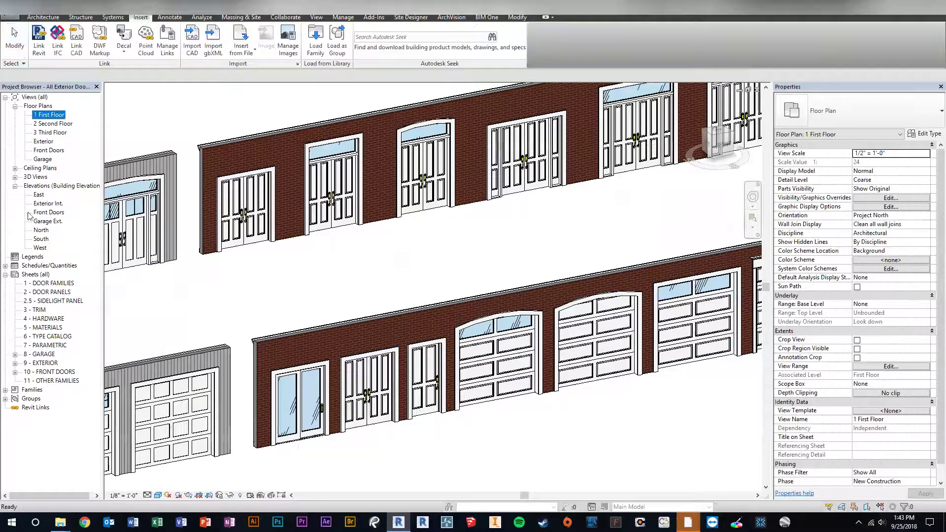
Open the South elevation and zoom in on the doors
{"action": "double_click", "coordinate": [42, 239]}
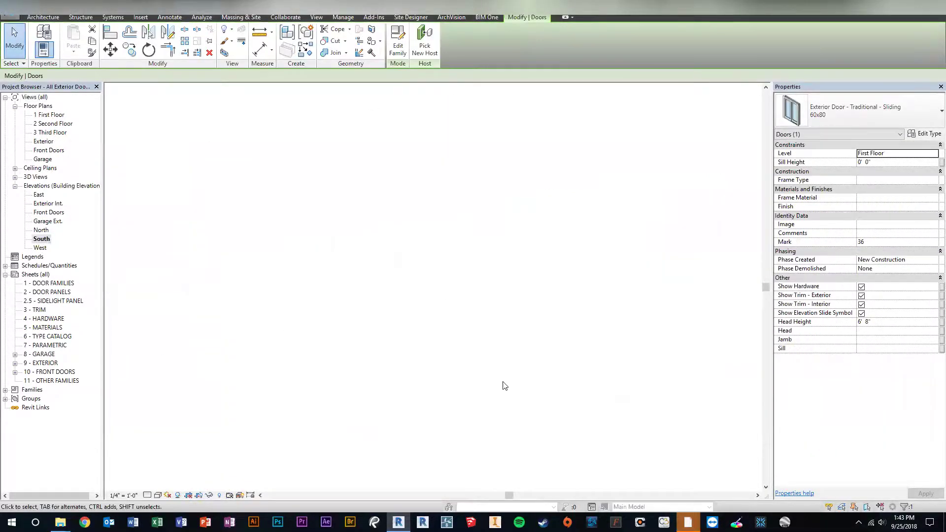
{"action": "scroll", "coordinate": [254, 329], "scroll_direction": "up", "scroll_amount": 5}
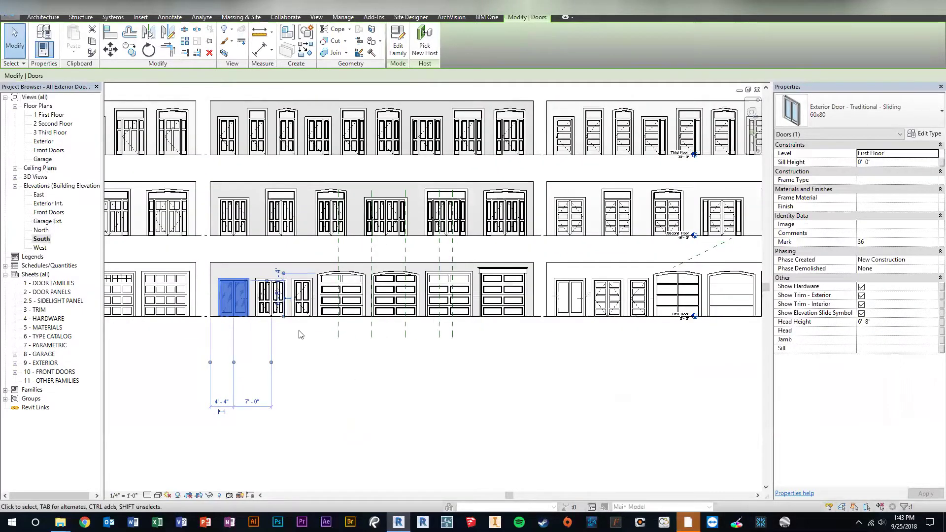
{"action": "left_click", "coordinate": [301, 335]}
{"action": "scroll", "coordinate": [258, 299], "scroll_direction": "up", "scroll_amount": 2}
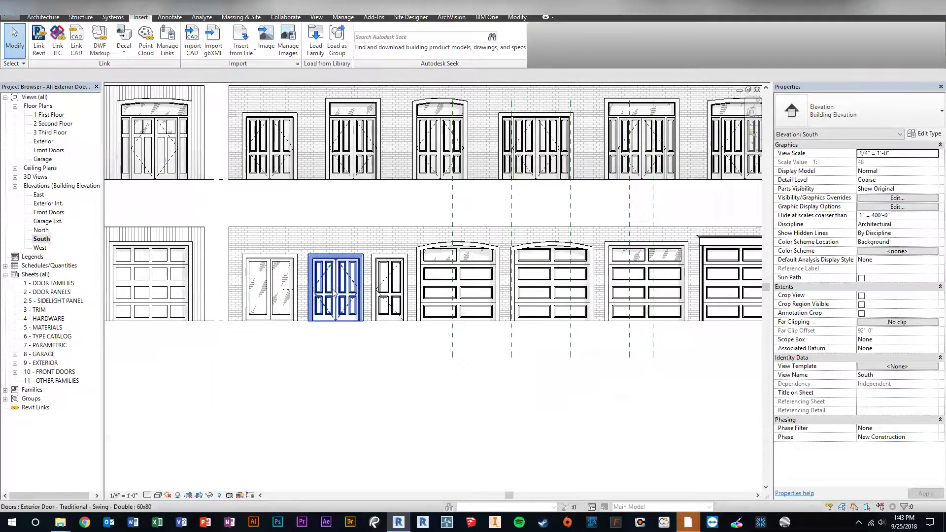
{"action": "scroll", "coordinate": [304, 301], "scroll_direction": "up", "scroll_amount": 3}
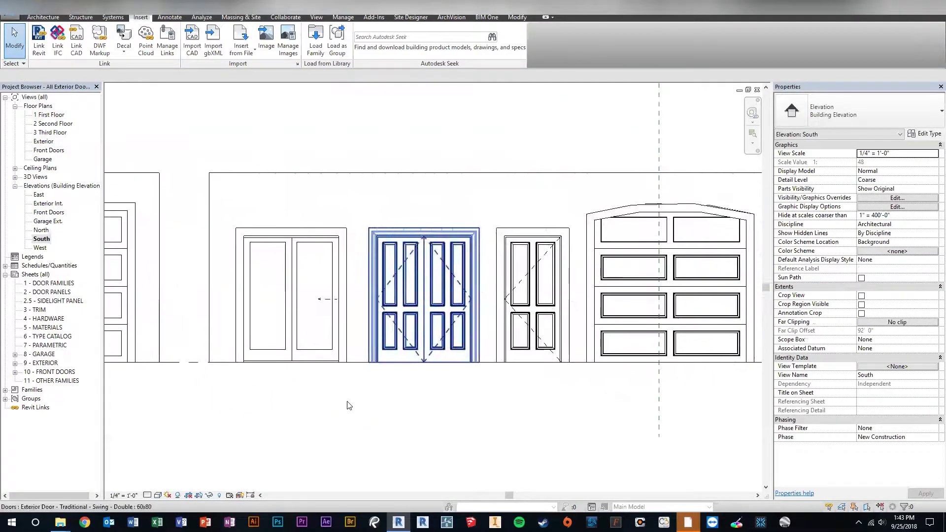
Turn off Show Elevation Swing Symbol on the traditional double exterior door
{"action": "left_click", "coordinate": [436, 309]}
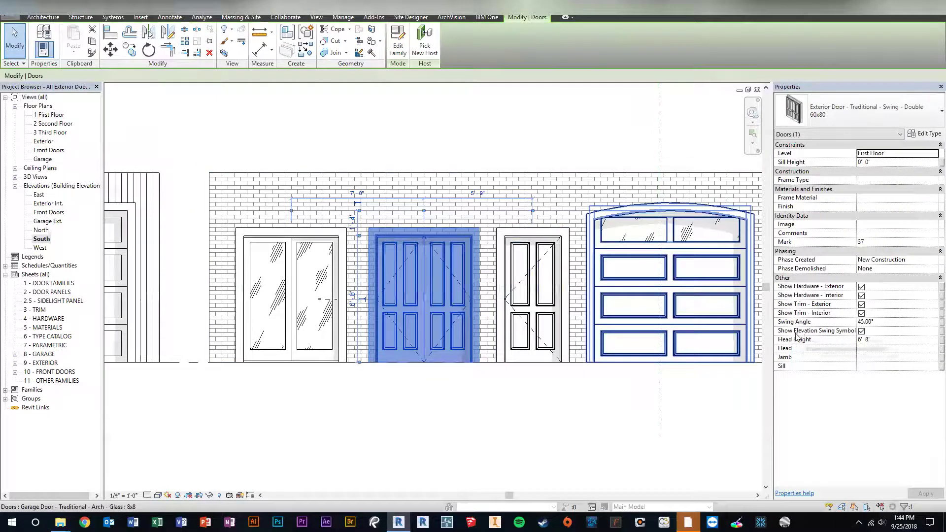
{"action": "left_click", "coordinate": [861, 331]}
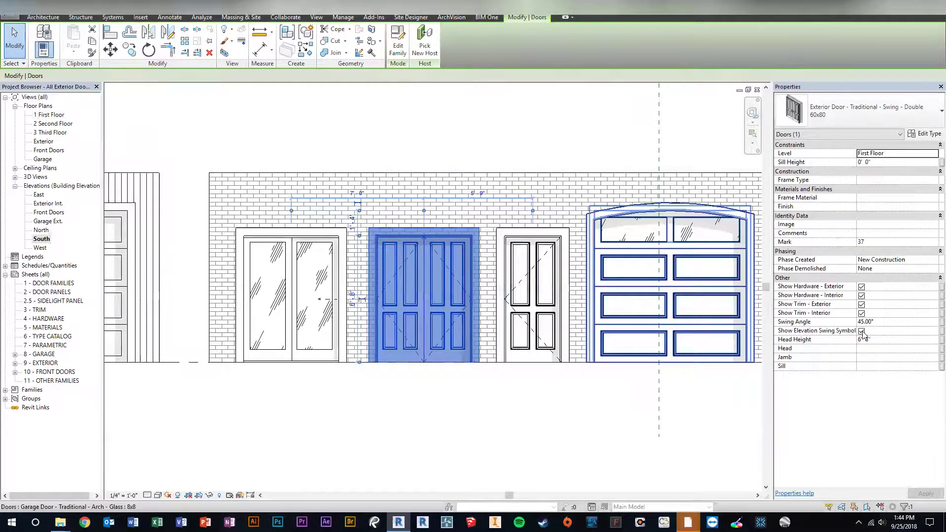
{"action": "left_click", "coordinate": [430, 415]}
{"action": "scroll", "coordinate": [375, 326], "scroll_direction": "down", "scroll_amount": 2}
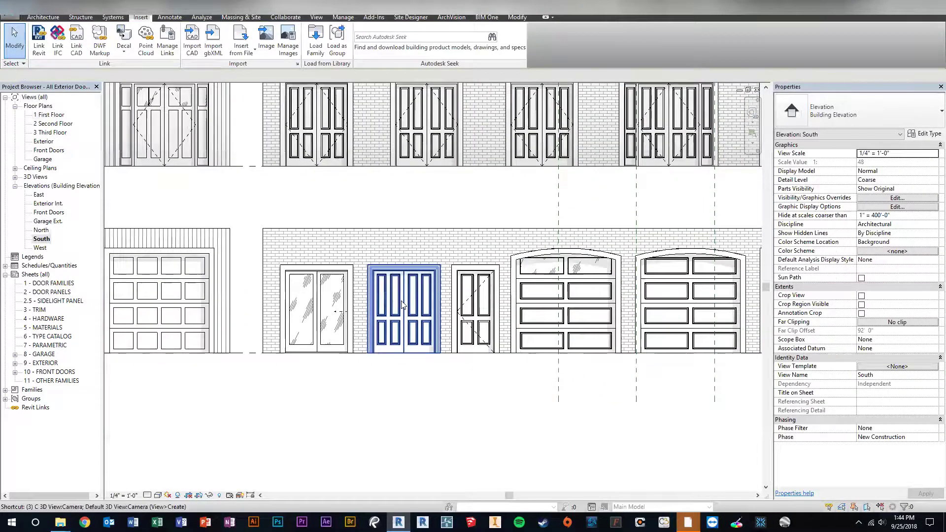
In the default 3D view, turn off interior and exterior hardware on the double 60x80 door
{"action": "key", "text": "3"}
{"action": "key", "text": "d"}
{"action": "scroll", "coordinate": [447, 394], "scroll_direction": "up", "scroll_amount": 4}
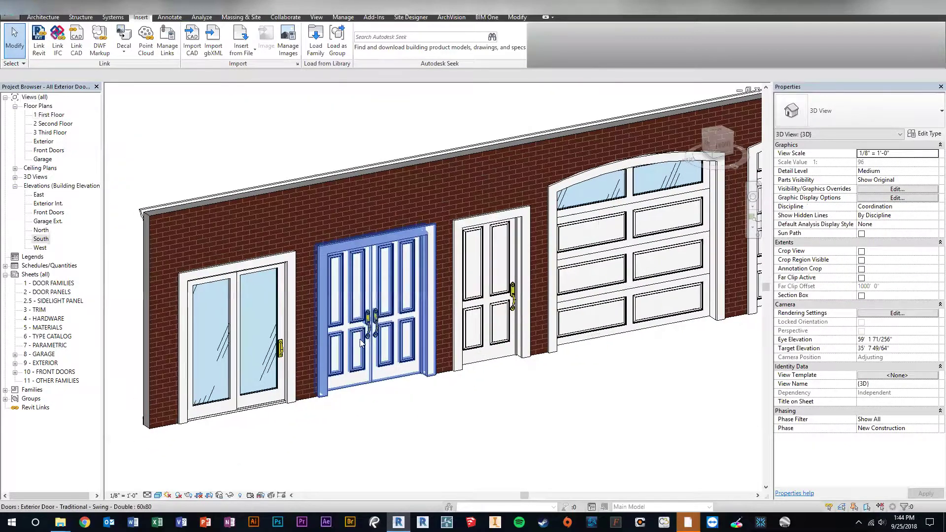
{"action": "left_click", "coordinate": [376, 379]}
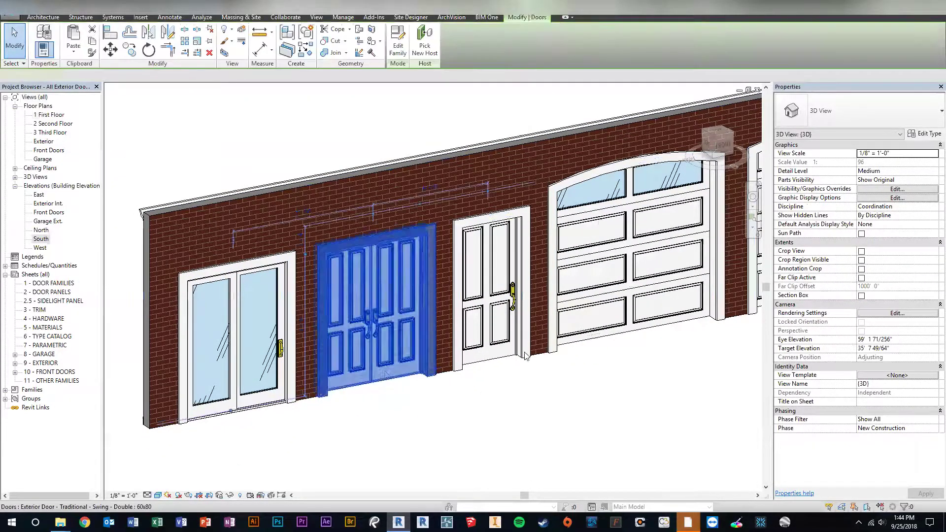
{"action": "left_click", "coordinate": [452, 396]}
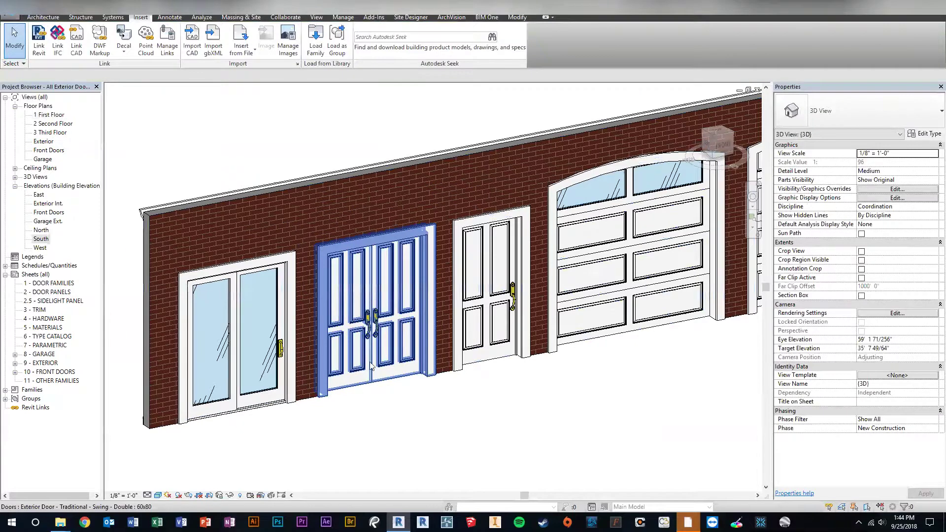
{"action": "left_click", "coordinate": [377, 335]}
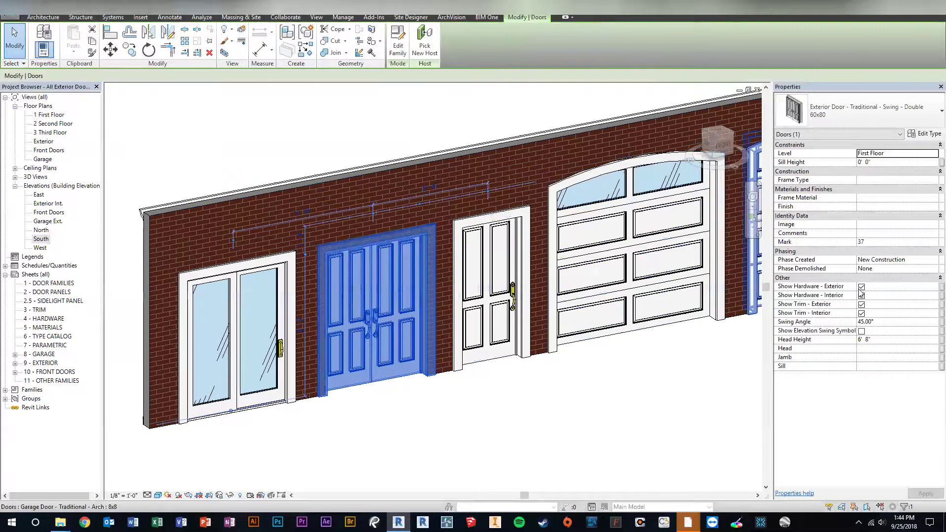
{"action": "left_click", "coordinate": [862, 296]}
{"action": "left_click", "coordinate": [862, 287]}
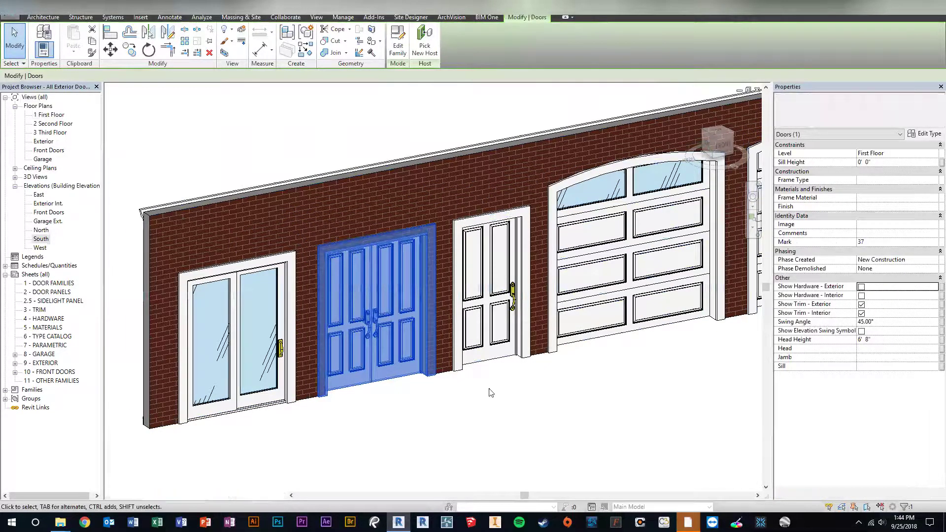
{"action": "left_click", "coordinate": [425, 412]}
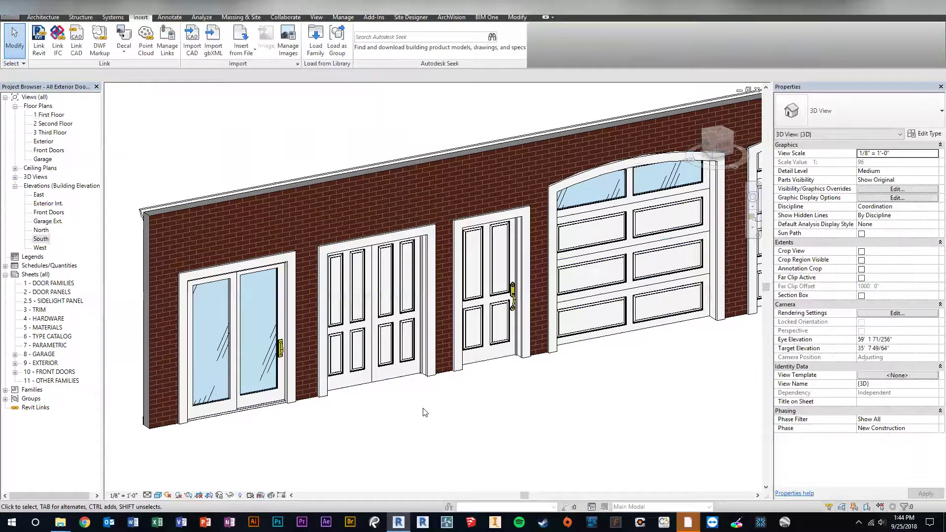
{"action": "scroll", "coordinate": [425, 412], "scroll_direction": "down", "scroll_amount": 5}
{"action": "middle_click_drag", "start_coordinate": [422, 414], "coordinate": [365, 241]}
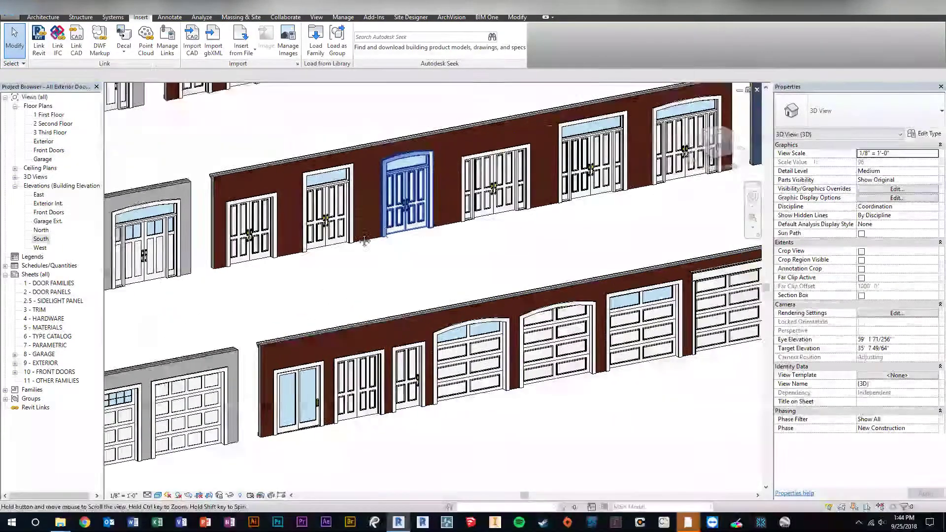
{"action": "scroll", "coordinate": [425, 388], "scroll_direction": "down", "scroll_amount": 5}
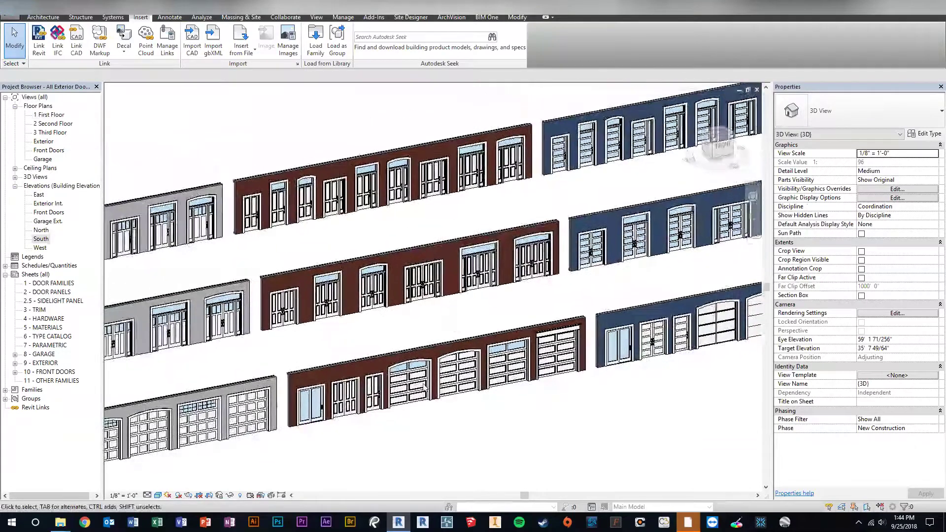
{"action": "scroll", "coordinate": [369, 419], "scroll_direction": "up", "scroll_amount": 5}
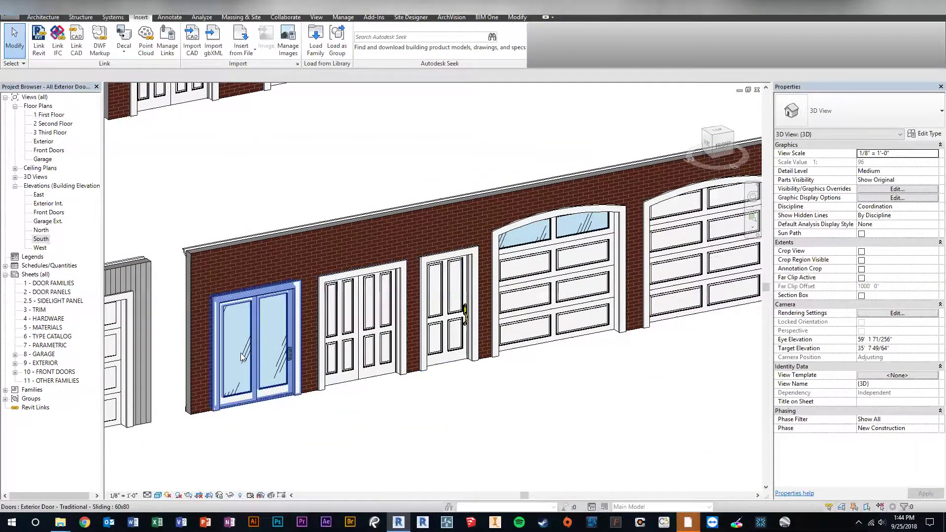
{"action": "scroll", "coordinate": [290, 368], "scroll_direction": "down", "scroll_amount": 3}
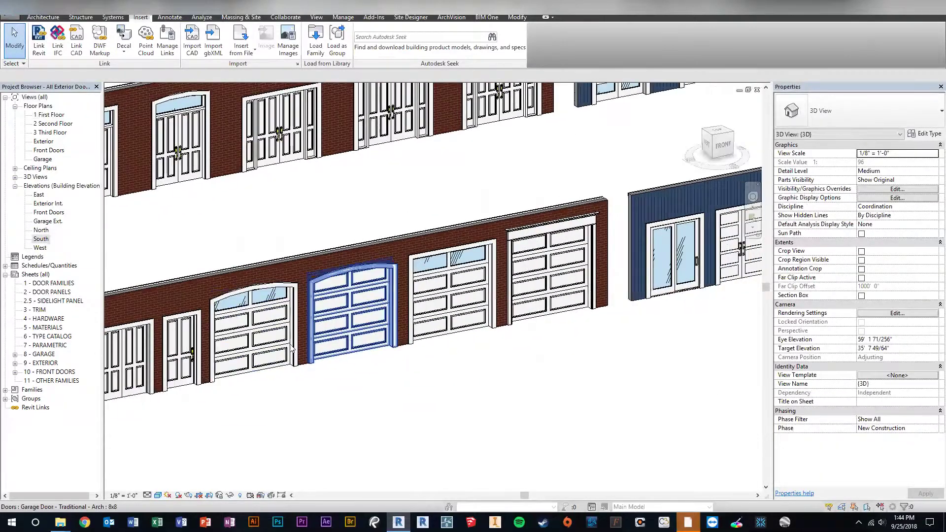
{"action": "middle_click_drag", "start_coordinate": [398, 333], "coordinate": [458, 325]}
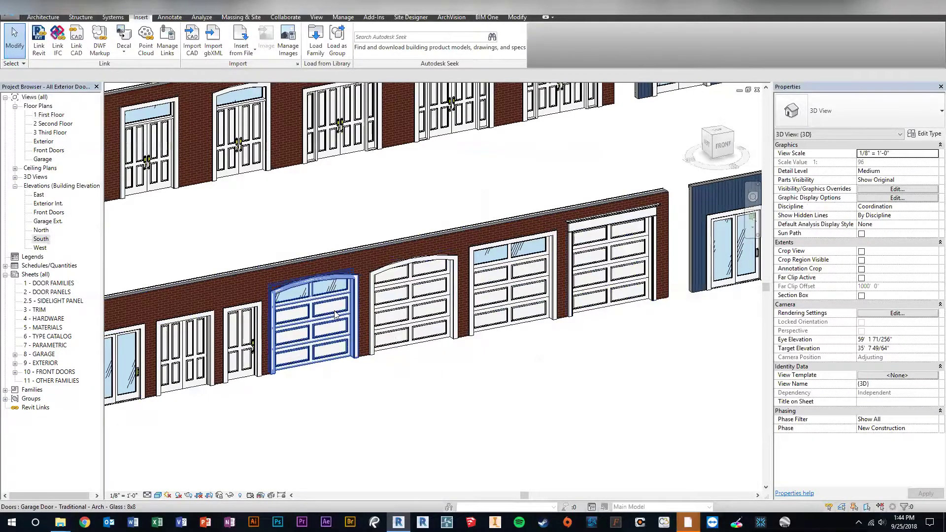
{"action": "scroll", "coordinate": [335, 315], "scroll_direction": "down", "scroll_amount": 2}
{"action": "scroll", "coordinate": [335, 316], "scroll_direction": "down", "scroll_amount": 1}
{"action": "mouse_move", "coordinate": [383, 310]}
{"action": "middle_mouse_down"}
{"action": "mouse_move", "coordinate": [407, 281]}
{"action": "mouse_move", "coordinate": [429, 360]}
{"action": "mouse_move", "coordinate": [436, 313]}
{"action": "mouse_move", "coordinate": [383, 310]}
{"action": "middle_mouse_up"}
{"action": "scroll", "coordinate": [376, 308], "scroll_direction": "up", "scroll_amount": 3}
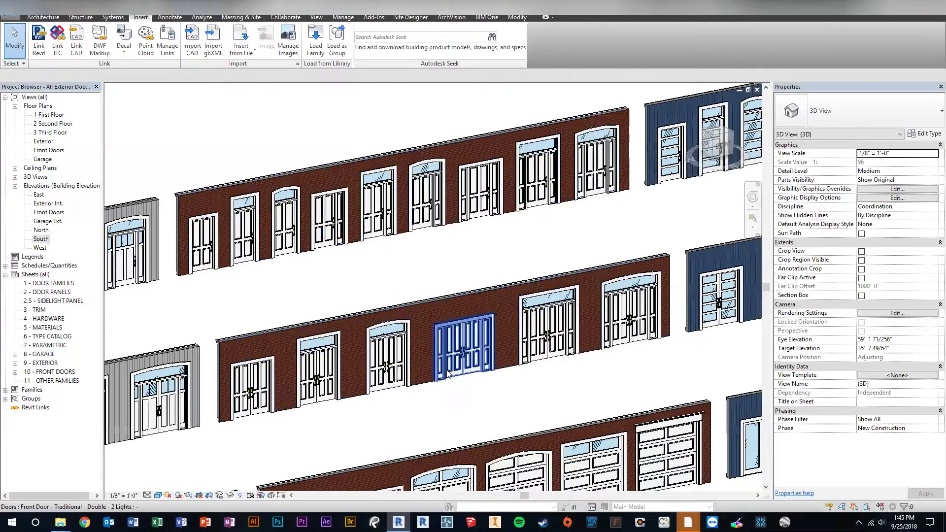
{"action": "left_click", "coordinate": [639, 309]}
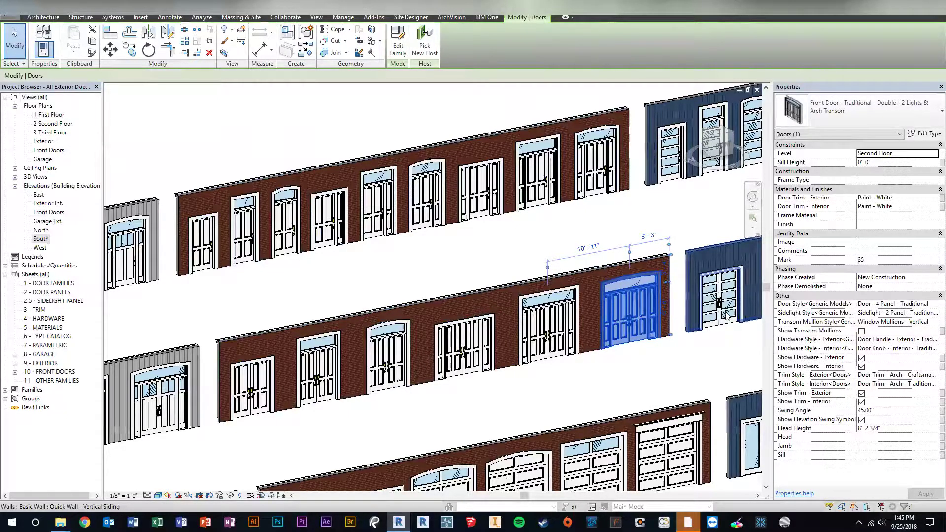
Keep Door - 4 Panel - Traditional as the front door's style, then reselect and zoom in on it
{"action": "left_click", "coordinate": [931, 307]}
{"action": "left_click", "coordinate": [933, 305]}
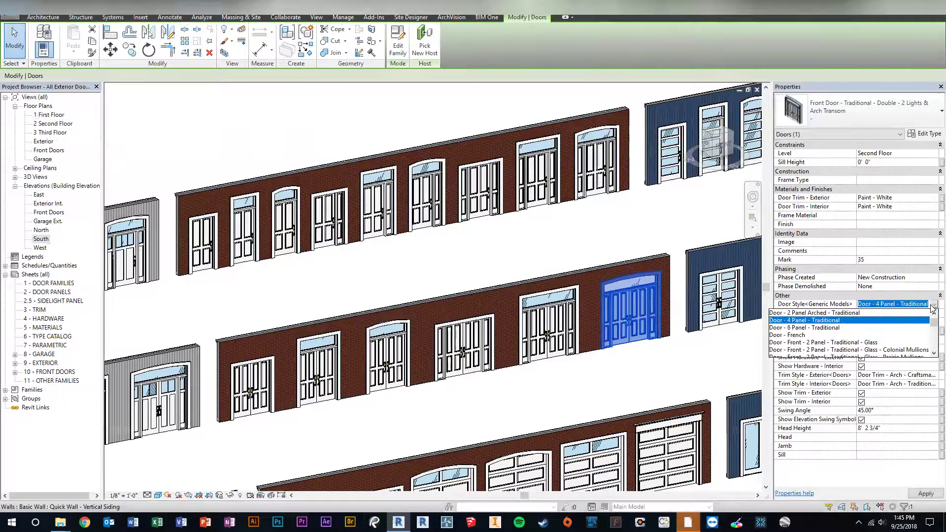
{"action": "left_click", "coordinate": [933, 307]}
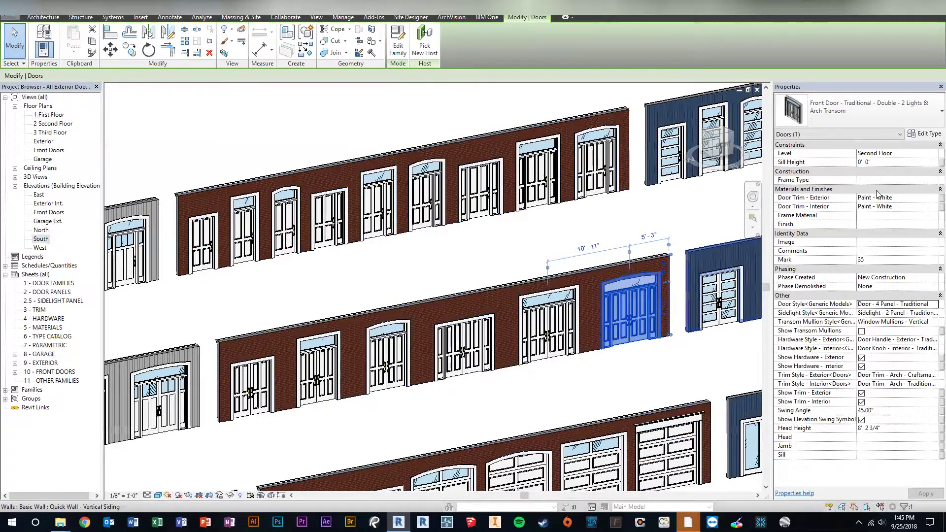
{"action": "key", "text": "Escape"}
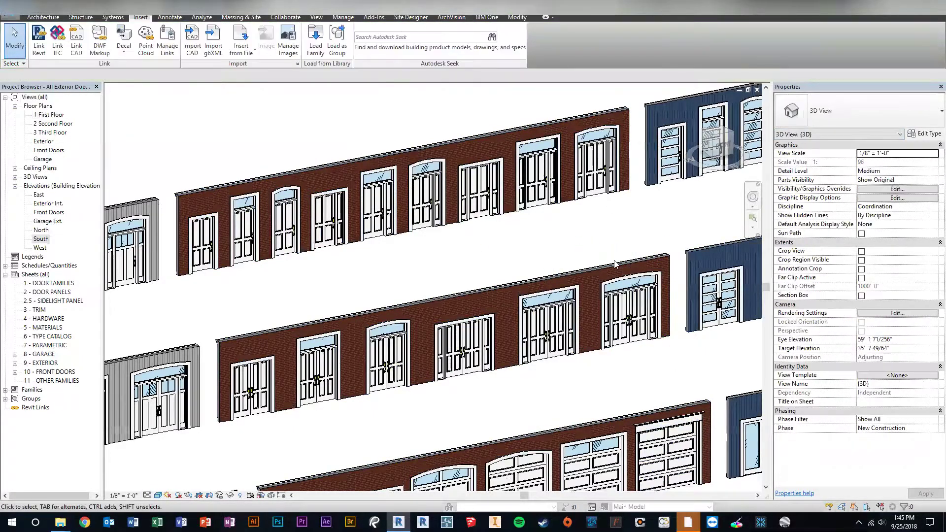
{"action": "left_click", "coordinate": [623, 291]}
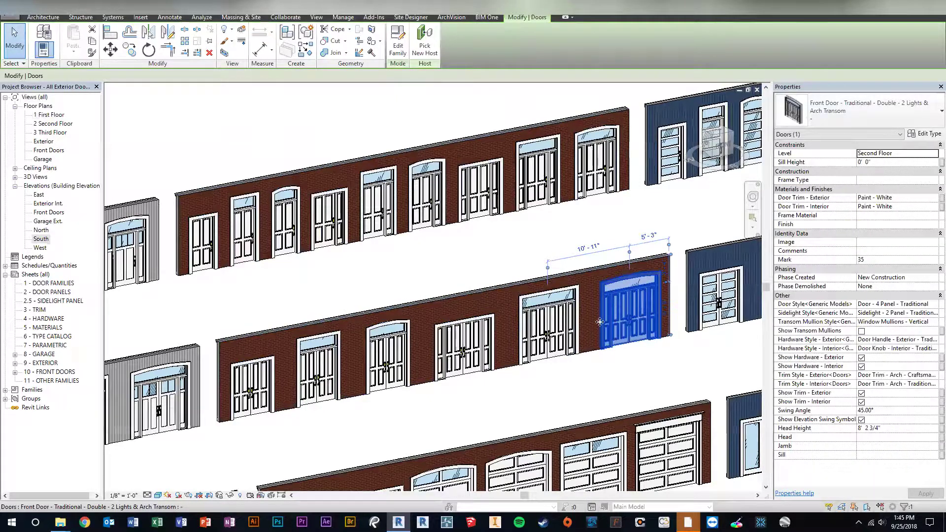
{"action": "middle_click_drag", "start_coordinate": [639, 306], "coordinate": [578, 305]}
{"action": "scroll", "coordinate": [581, 311], "scroll_direction": "up", "scroll_amount": 3}
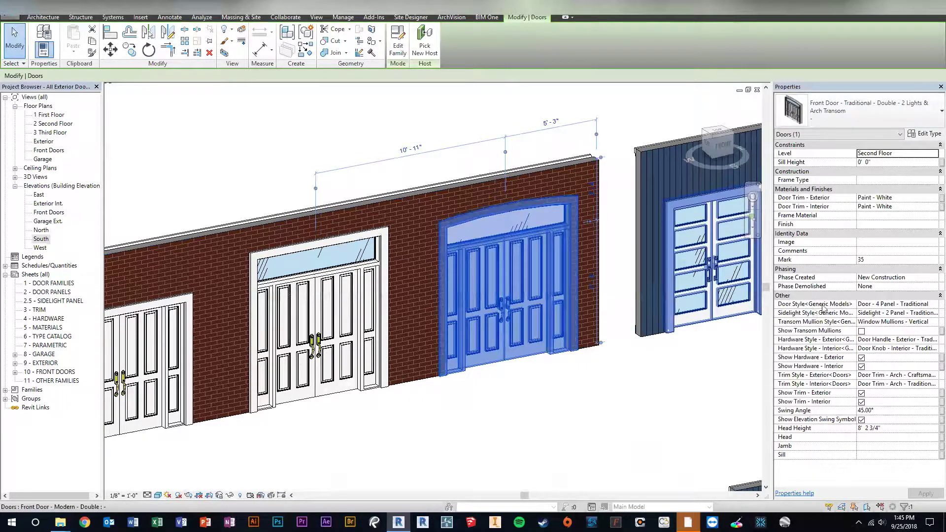
Change the arched front door's Sidelight Style to the new glass sidelight type
{"action": "left_click", "coordinate": [933, 305]}
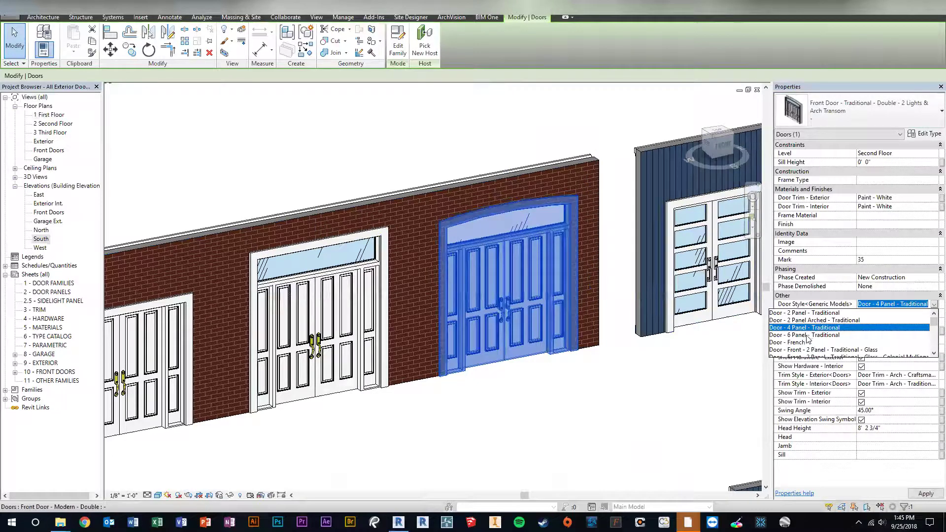
{"action": "key", "text": "Escape"}
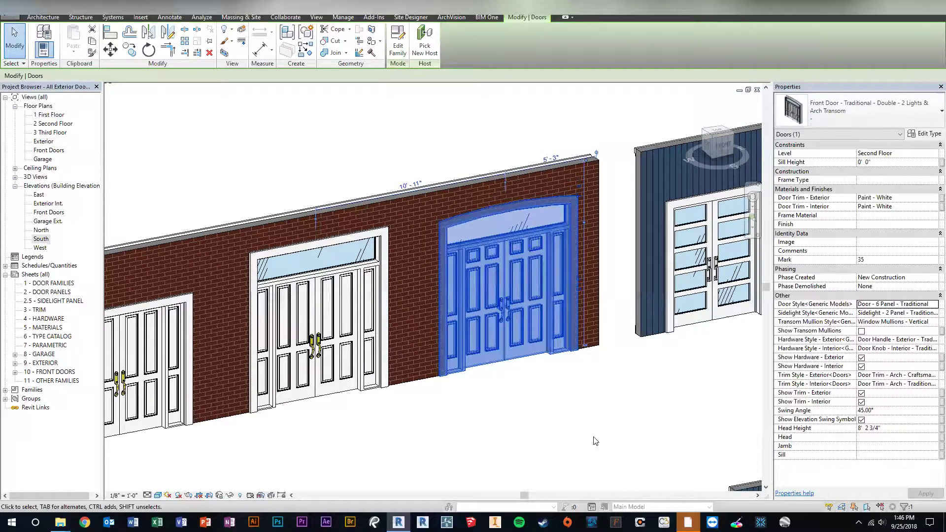
{"action": "left_click", "coordinate": [932, 316]}
{"action": "left_click", "coordinate": [935, 313]}
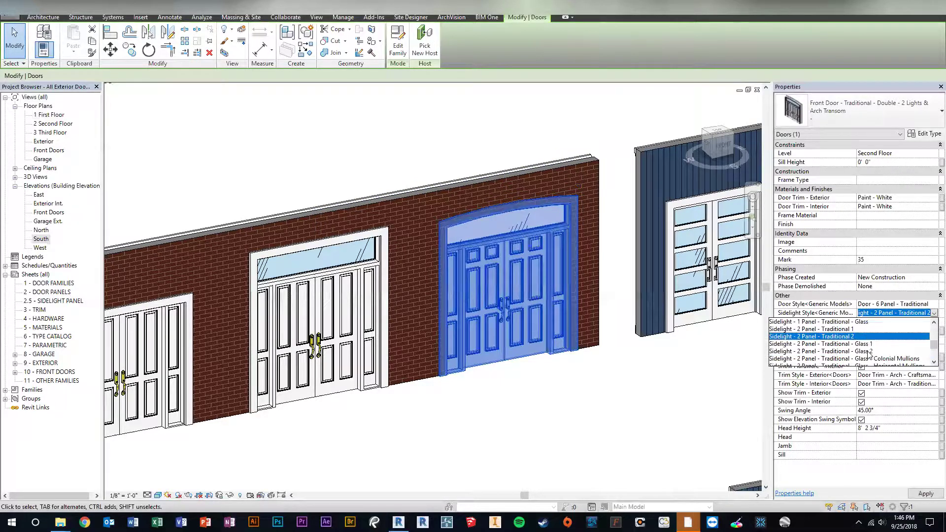
{"action": "left_click", "coordinate": [864, 348]}
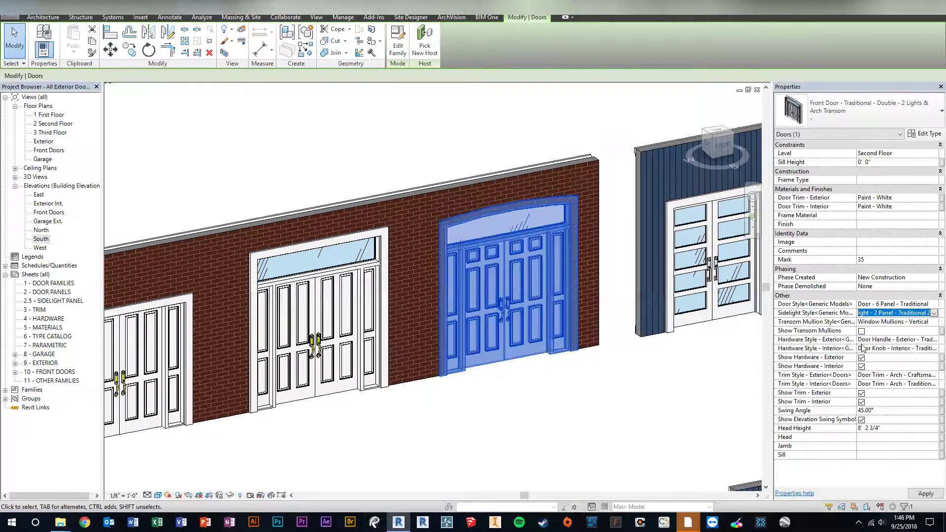
{"action": "left_click", "coordinate": [546, 395]}
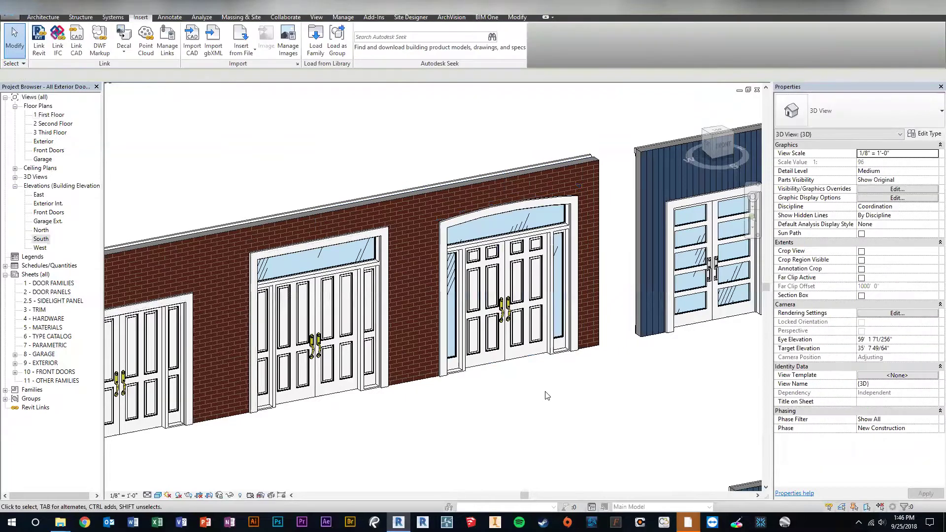
Set the arched front door's Hardware Style - Exterior to Door Knob - Exterior - Traditional
{"action": "left_click", "coordinate": [537, 320]}
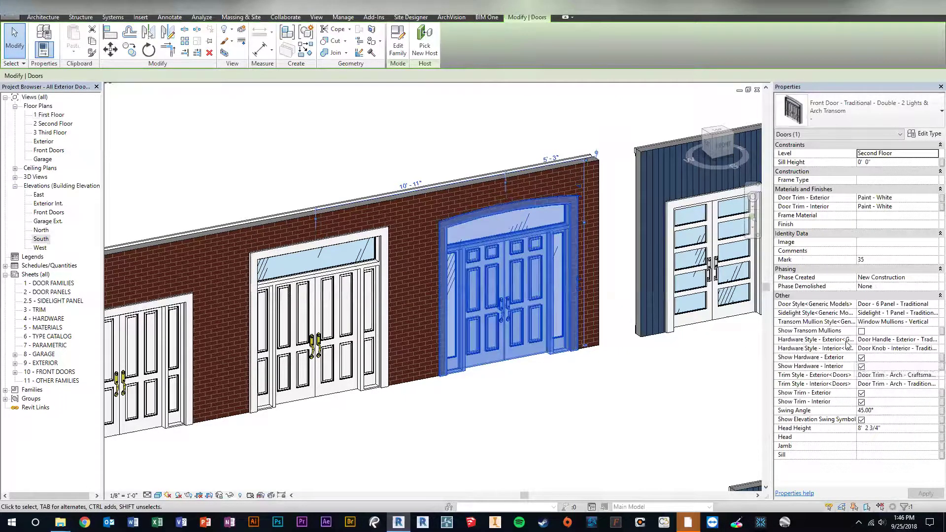
{"action": "left_click", "coordinate": [932, 342]}
{"action": "scroll", "coordinate": [888, 370], "scroll_direction": "down", "scroll_amount": 1}
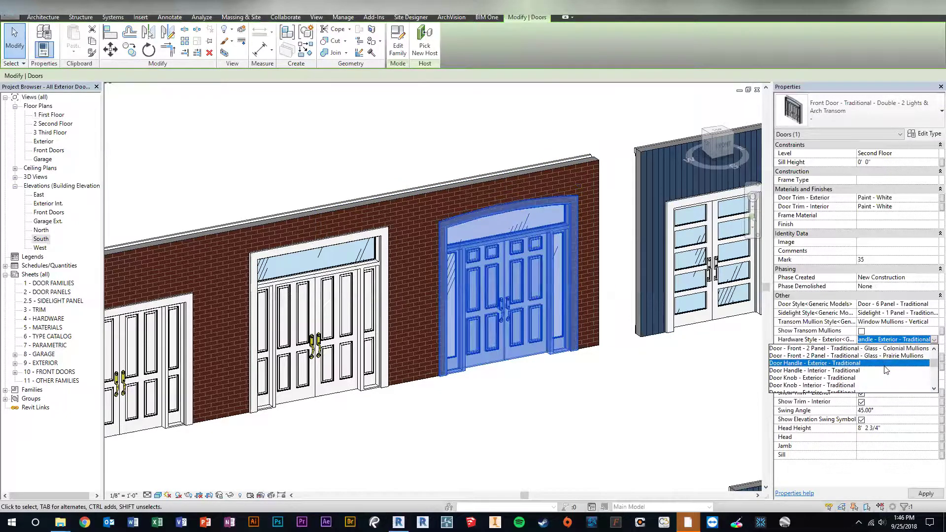
{"action": "left_click", "coordinate": [824, 378]}
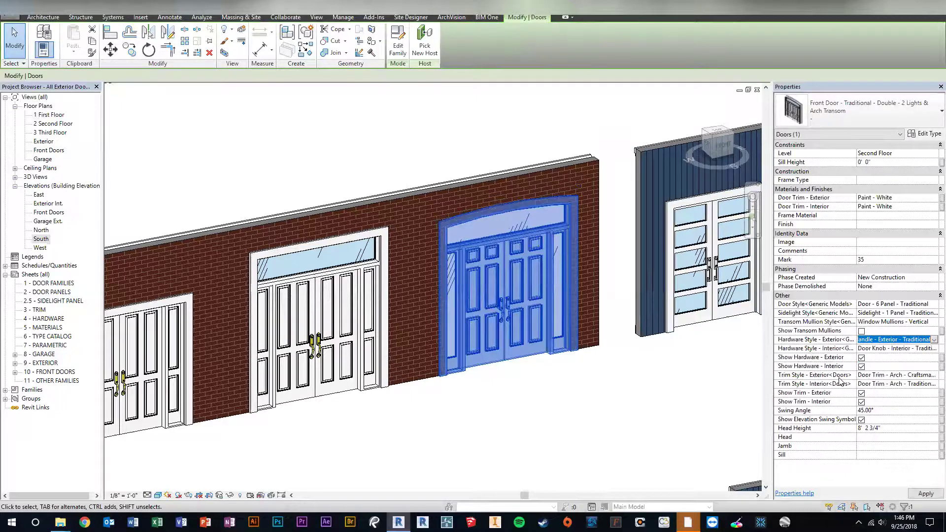
Deselect the door and zoom in on the new knobs, then reselect the door
{"action": "left_click", "coordinate": [580, 375]}
{"action": "scroll", "coordinate": [514, 316], "scroll_direction": "up", "scroll_amount": 5}
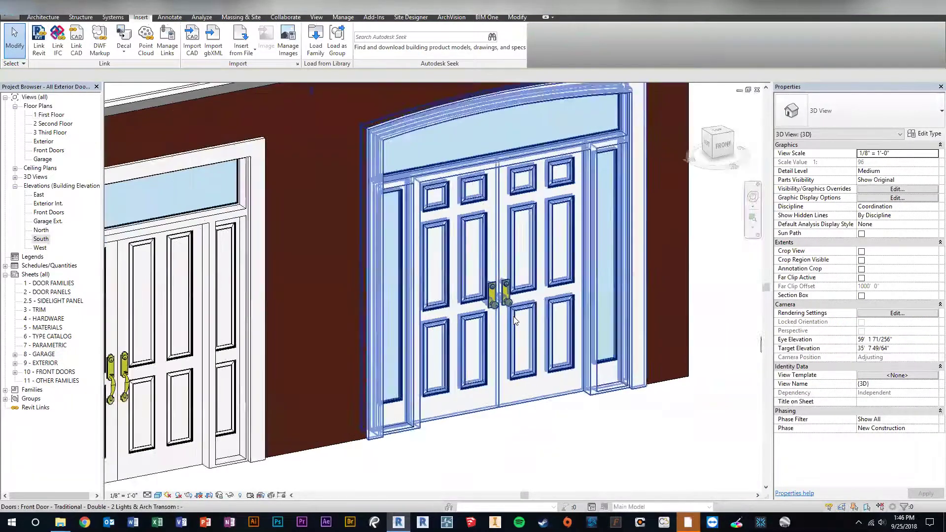
{"action": "scroll", "coordinate": [514, 320], "scroll_direction": "up", "scroll_amount": 2}
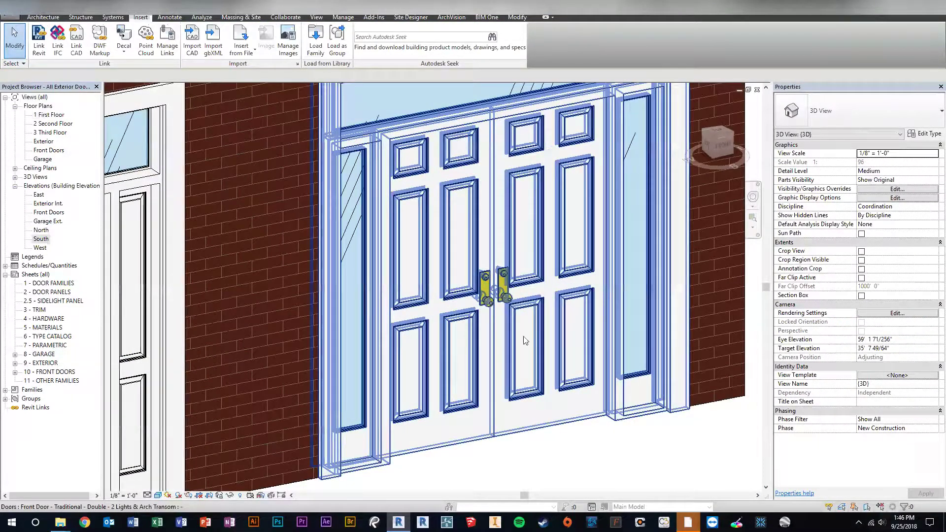
{"action": "scroll", "coordinate": [497, 330], "scroll_direction": "down", "scroll_amount": 4}
{"action": "middle_click_drag", "start_coordinate": [622, 454], "coordinate": [523, 376]}
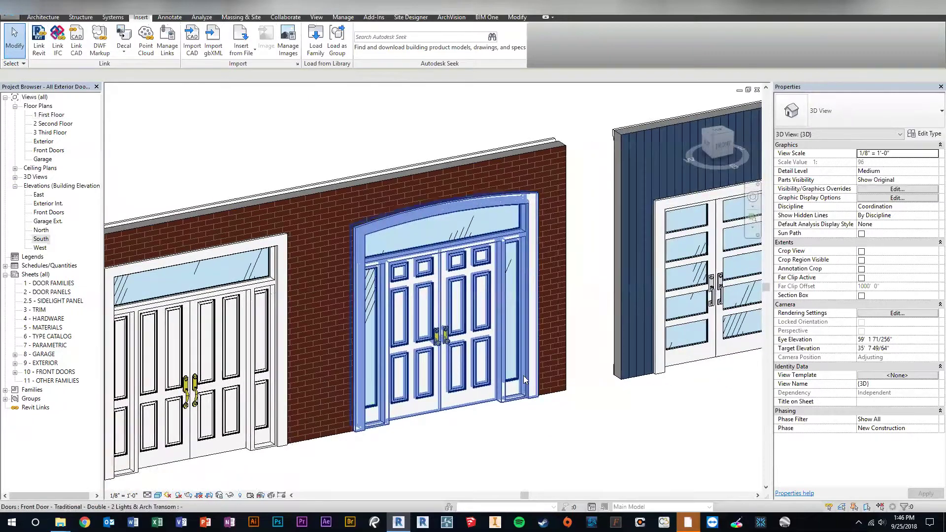
{"action": "left_click", "coordinate": [468, 320]}
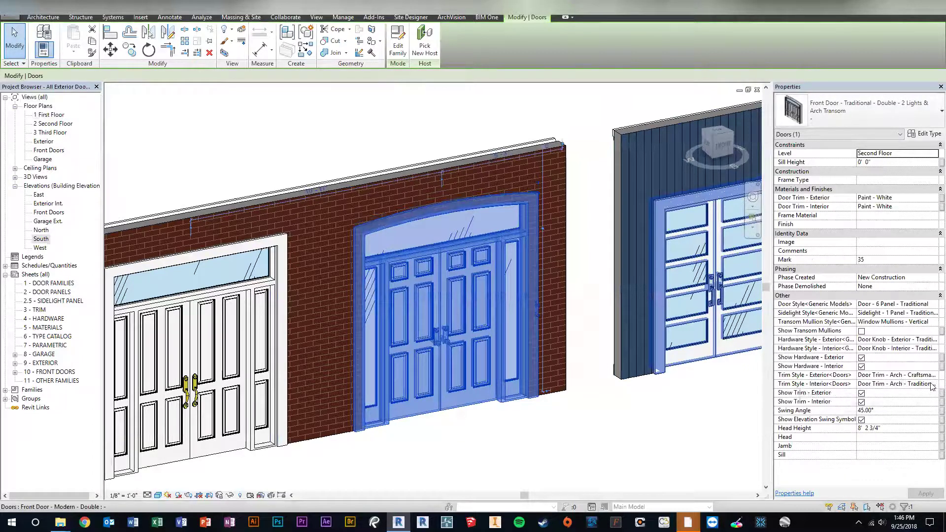
Set the door's Trim Style - Exterior to the traditional arch trim, then deselect and view the blue wall
{"action": "left_click", "coordinate": [907, 375]}
{"action": "left_click", "coordinate": [933, 375]}
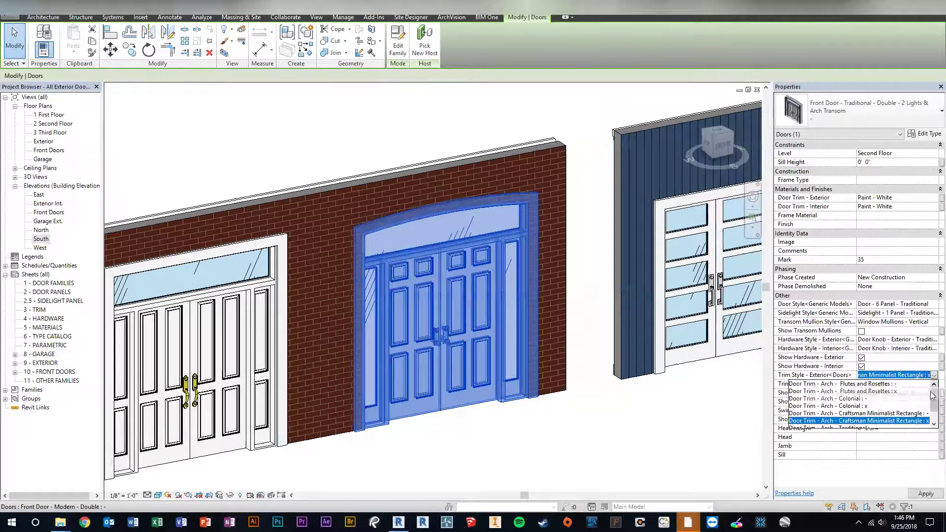
{"action": "left_click_drag", "start_coordinate": [933, 403], "coordinate": [933, 410]}
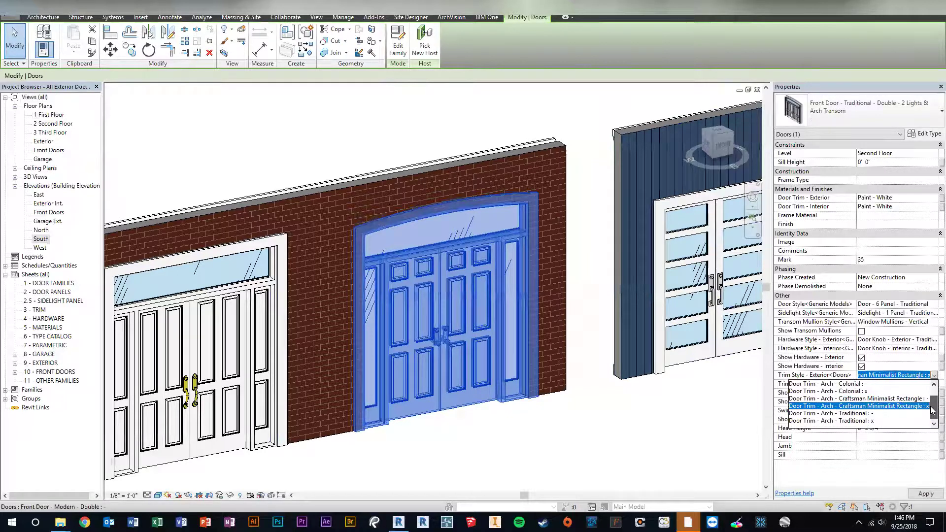
{"action": "left_click", "coordinate": [866, 421]}
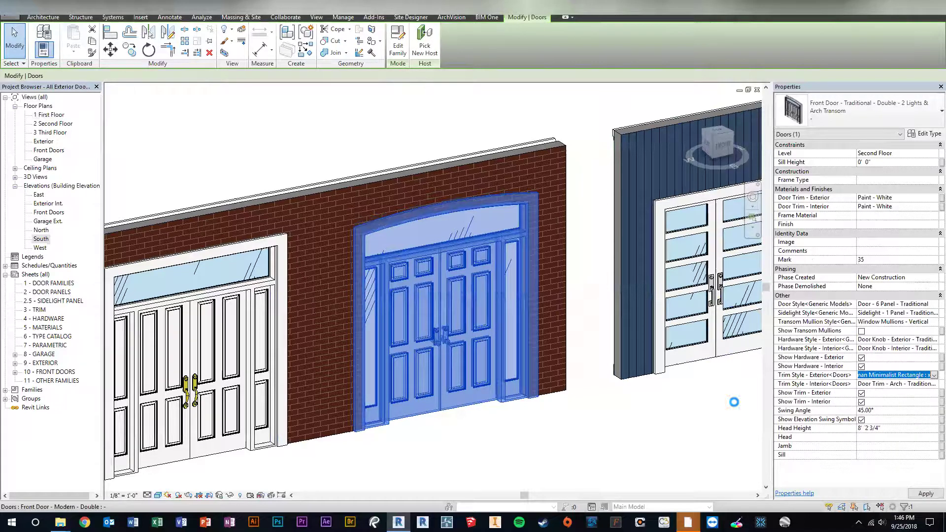
{"action": "key", "text": "Escape"}
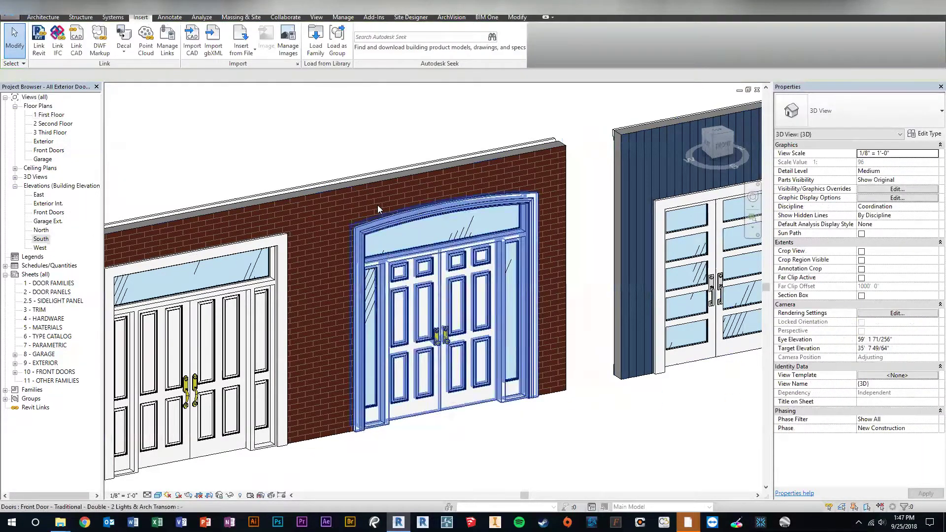
{"action": "scroll", "coordinate": [519, 442], "scroll_direction": "down", "scroll_amount": 5}
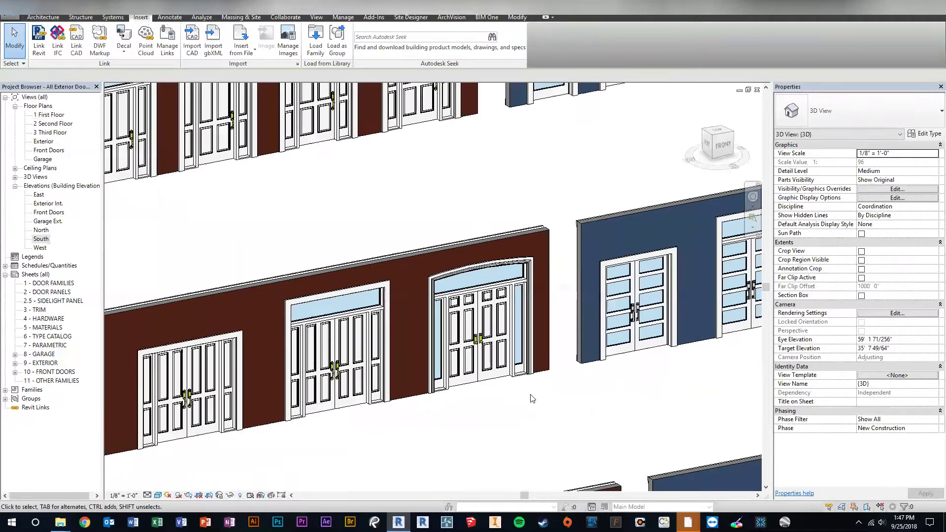
{"action": "middle_click_drag", "start_coordinate": [524, 370], "coordinate": [458, 356]}
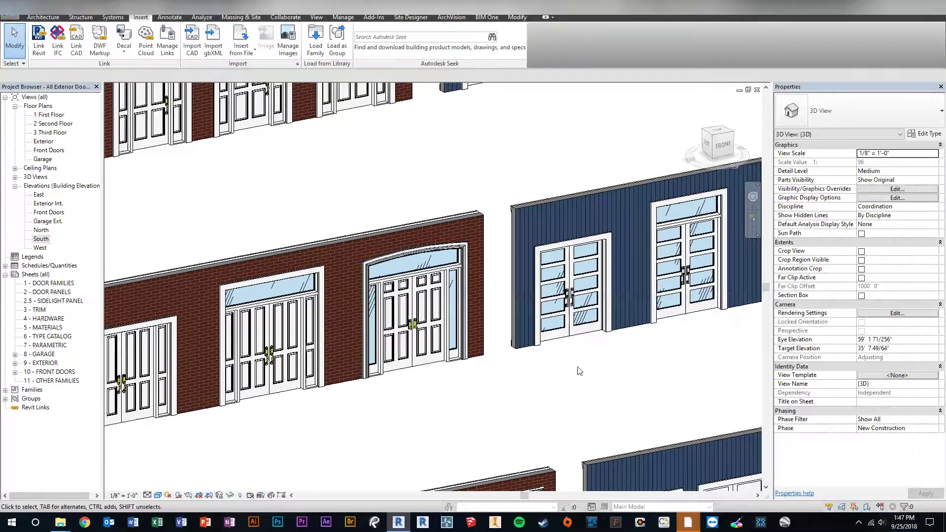
Open the arched front door's type parameters with the Construction group collapsed
{"action": "left_click", "coordinate": [417, 316]}
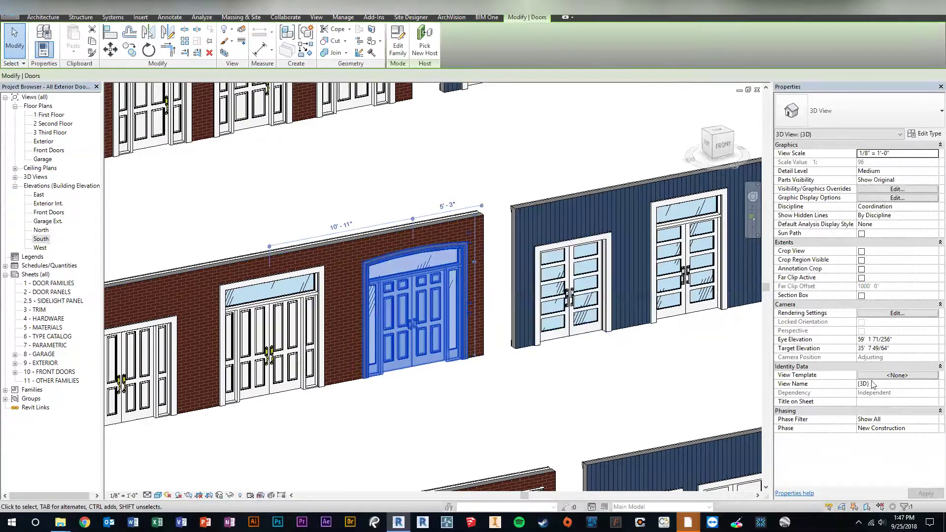
{"action": "left_click", "coordinate": [472, 375]}
{"action": "left_click", "coordinate": [461, 345]}
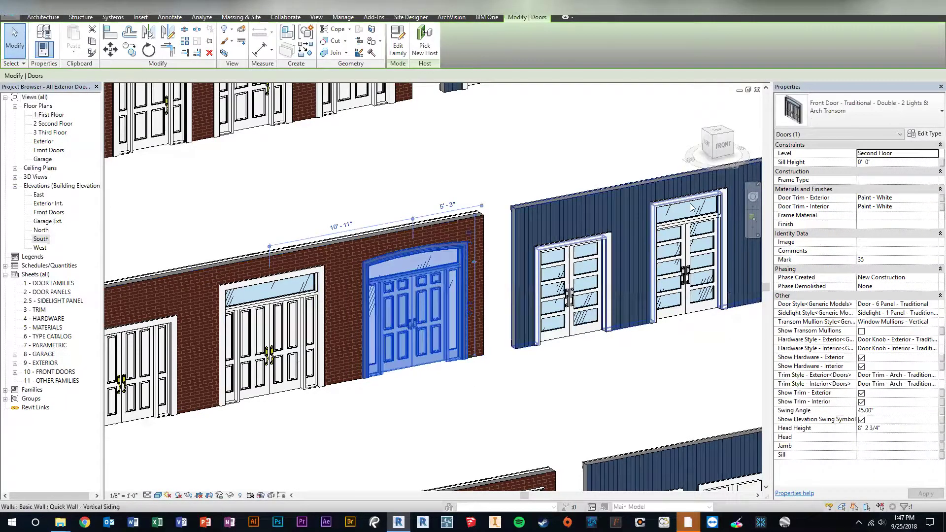
{"action": "left_click", "coordinate": [928, 135]}
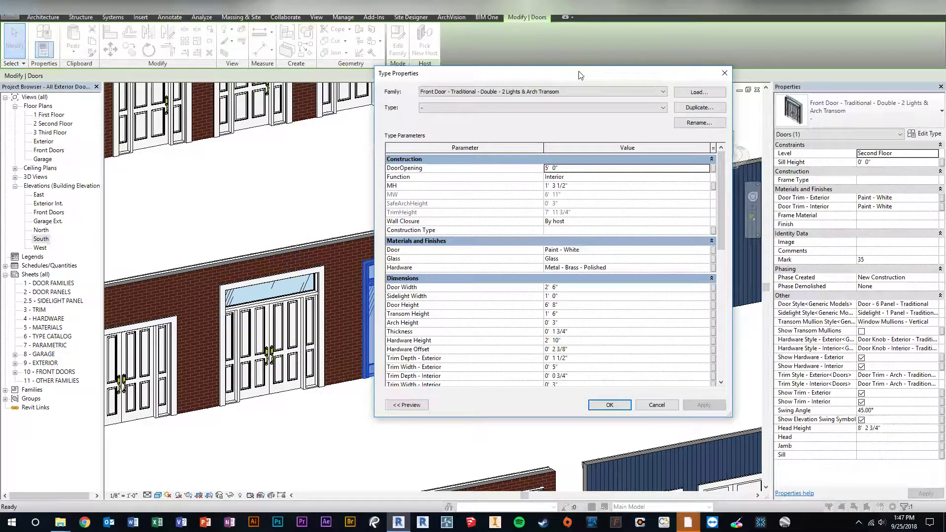
{"action": "left_click_drag", "start_coordinate": [580, 75], "coordinate": [749, 47]}
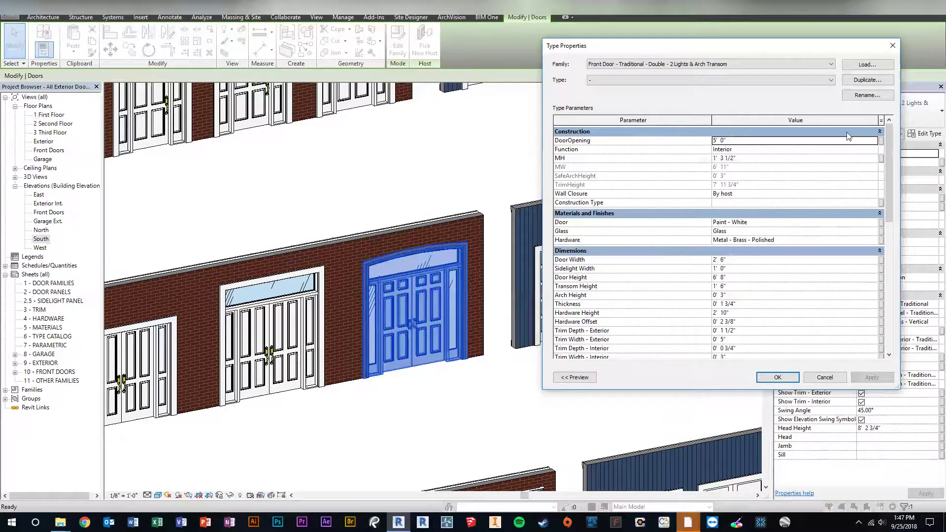
{"action": "left_click", "coordinate": [880, 132]}
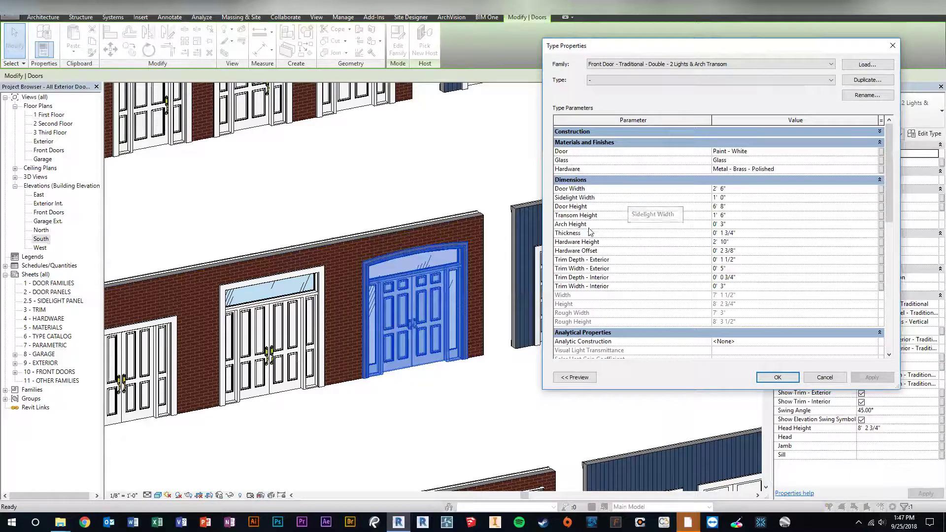
Change the door type's Arch Height to 6" and accept the type changes
{"action": "left_click", "coordinate": [744, 224]}
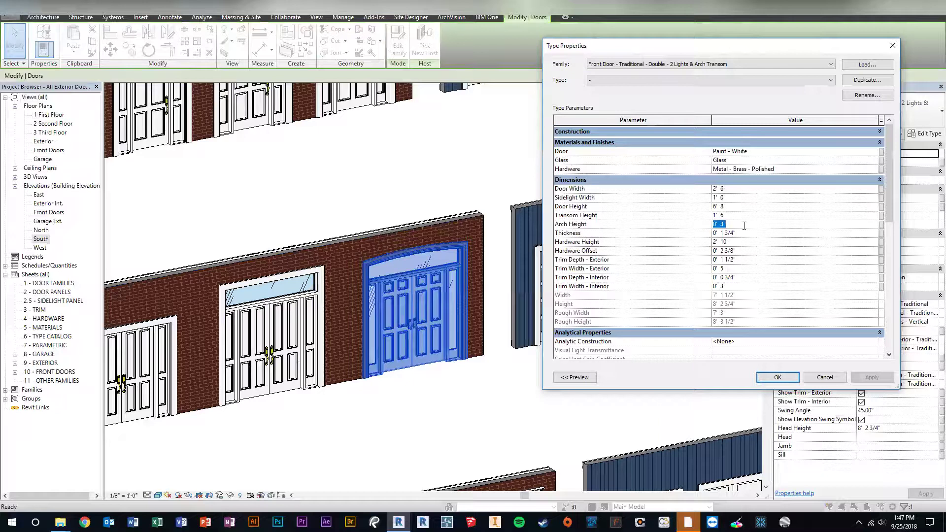
{"action": "type", "text": "6"}
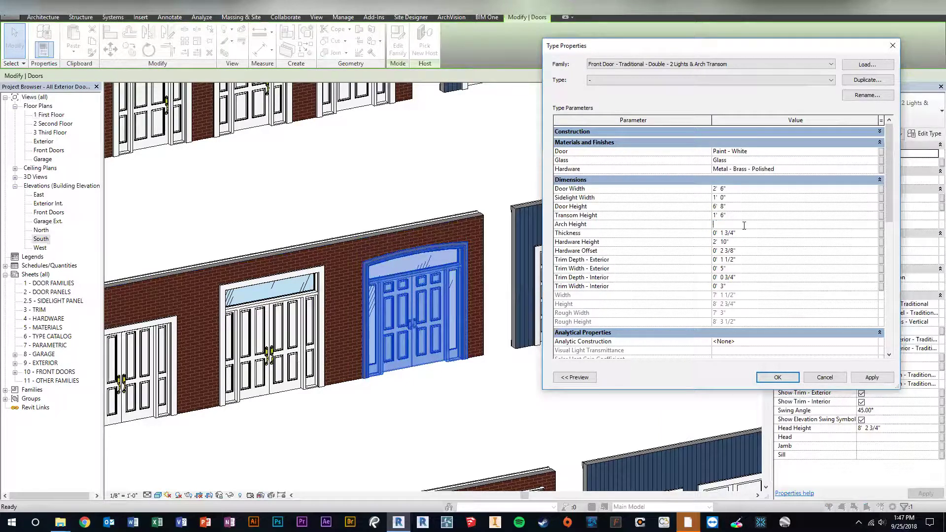
{"action": "type", "text": "6\""}
{"action": "key", "text": "Return"}
{"action": "scroll", "coordinate": [757, 291], "scroll_direction": "down", "scroll_amount": 1}
{"action": "scroll", "coordinate": [758, 291], "scroll_direction": "down", "scroll_amount": 7}
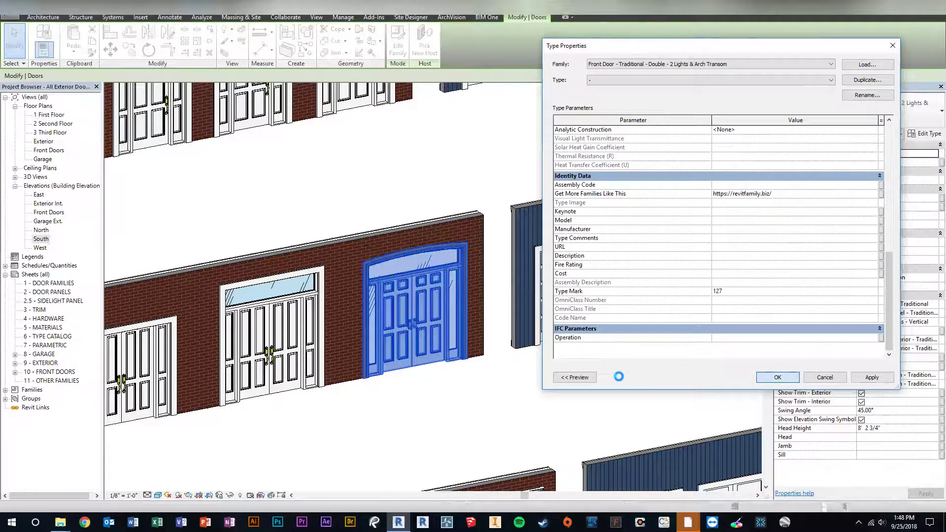
{"action": "key", "text": "Return"}
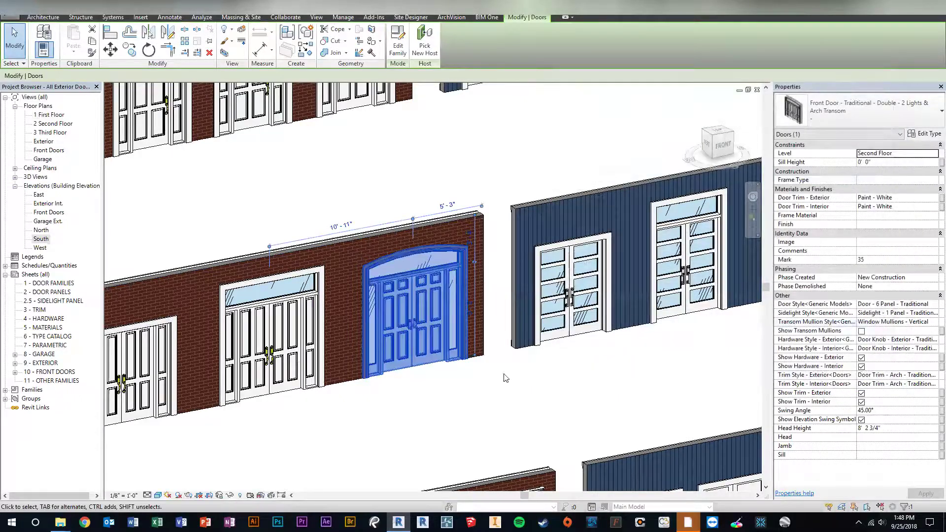
Deselect the door and zoom out to show all nine walls with their doors
{"action": "key", "text": "Escape"}
{"action": "scroll", "coordinate": [461, 409], "scroll_direction": "down", "scroll_amount": 5}
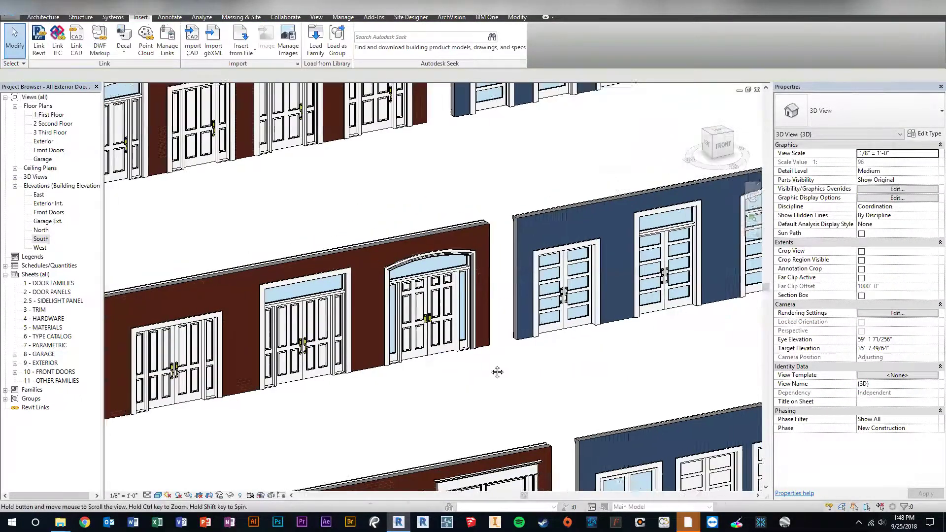
{"action": "scroll", "coordinate": [564, 333], "scroll_direction": "down", "scroll_amount": 4}
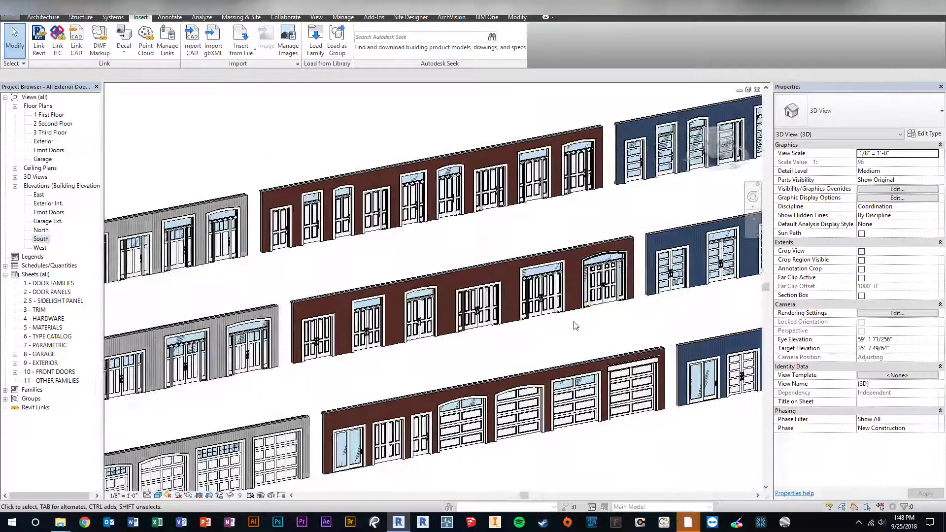
{"action": "scroll", "coordinate": [545, 336], "scroll_direction": "down", "scroll_amount": 3}
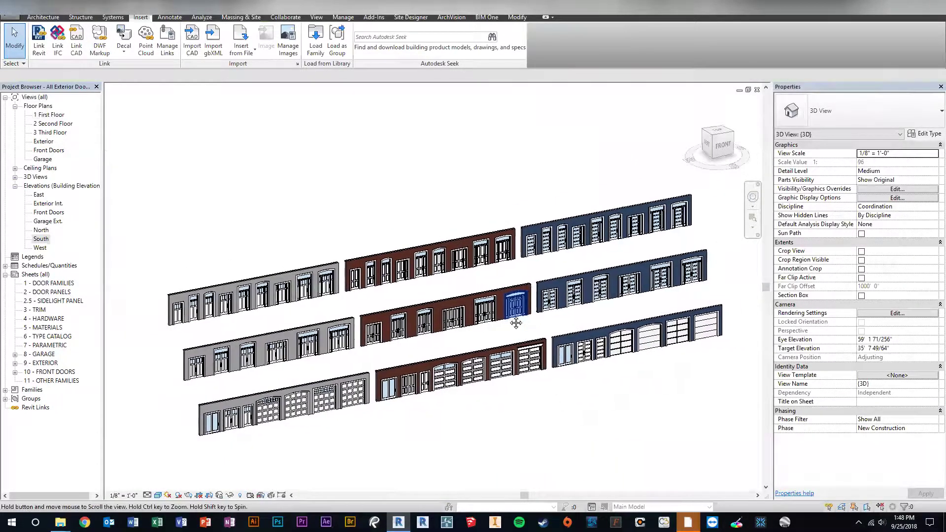
{"action": "mouse_move", "coordinate": [507, 327]}
{"action": "middle_mouse_down"}
{"action": "mouse_move", "coordinate": [513, 337]}
{"action": "mouse_move", "coordinate": [502, 328]}
{"action": "middle_mouse_up"}
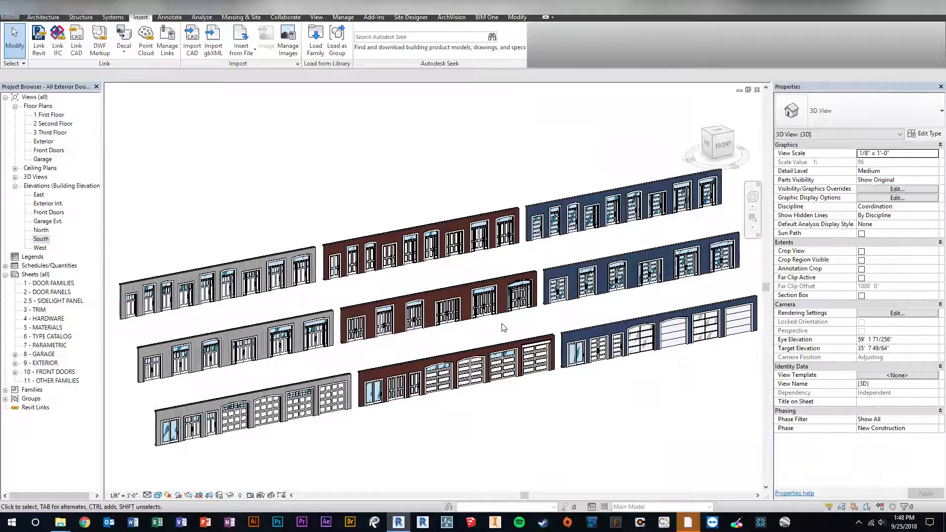